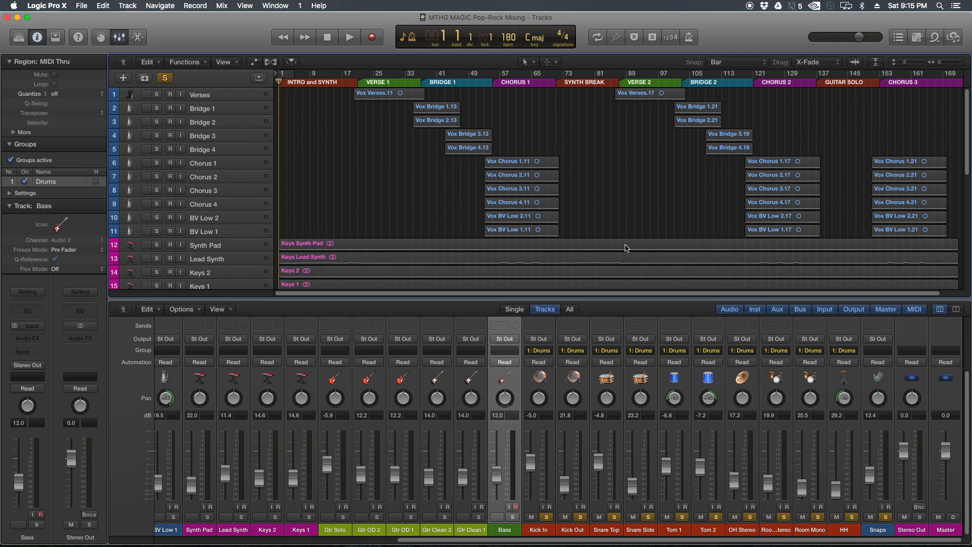
Step: Close the mixer and hide tracks 1 to 21, Verses through Bass, so only the drum and Snaps tracks are displayed
scroll(626, 238, down, 10)
scroll(628, 210, up, 10)
key(x)
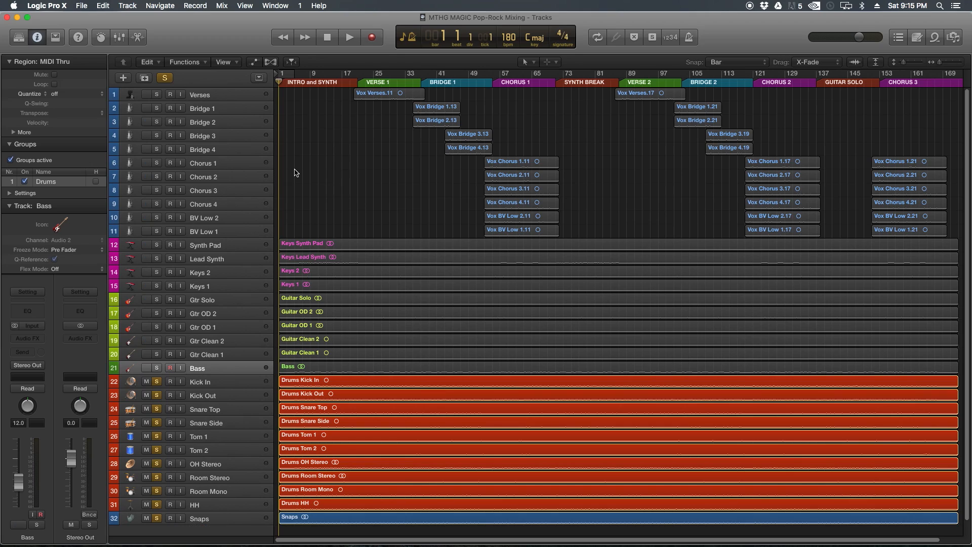
key(h)
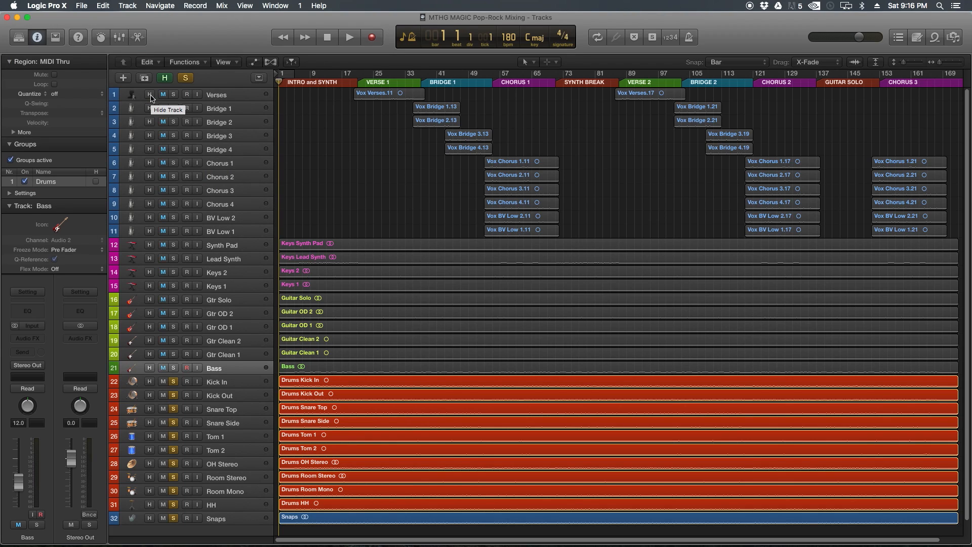
click(150, 97)
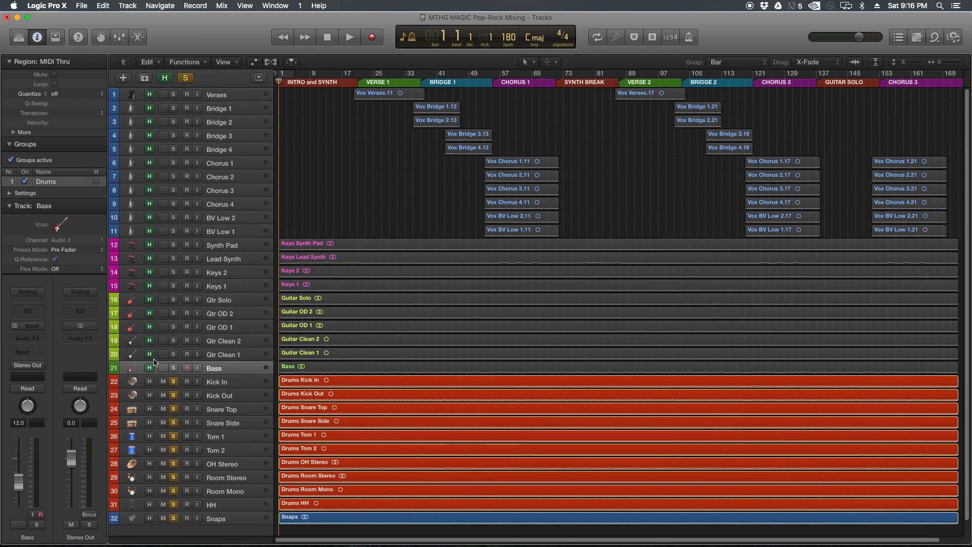
click(164, 80)
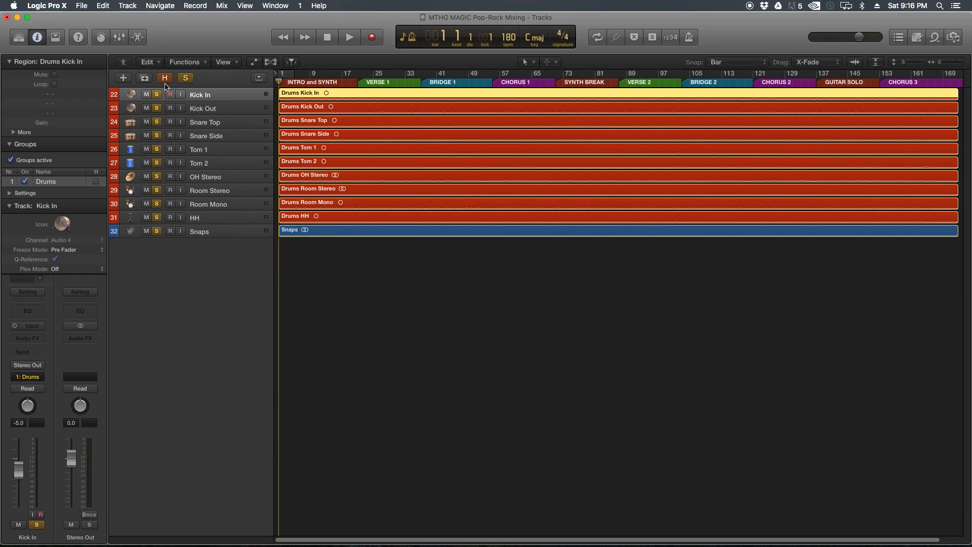
Step: Enlarge the drum and Snaps waveforms over the intro and place the playhead at bar 4, beat 4
drag(906, 67, 909, 66)
click(694, 514)
key(z)
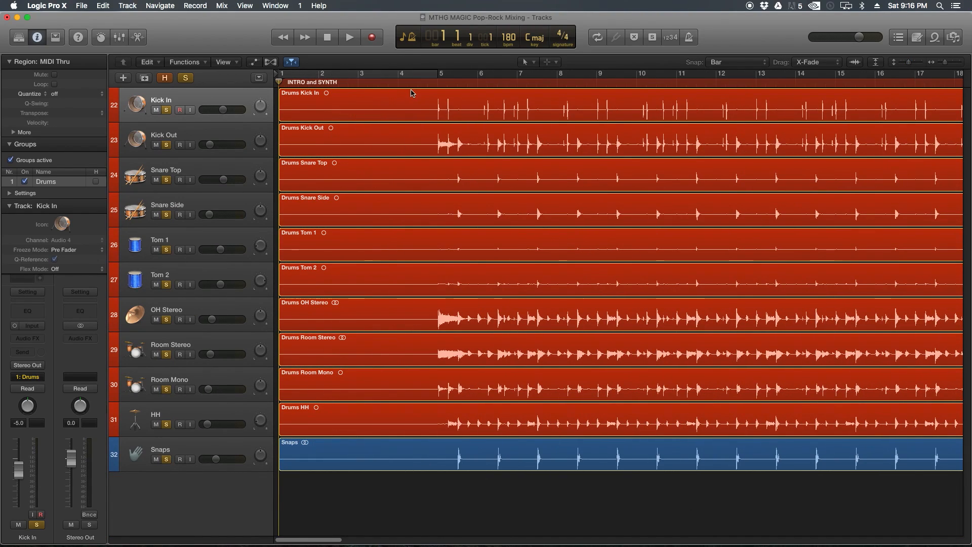
click(427, 82)
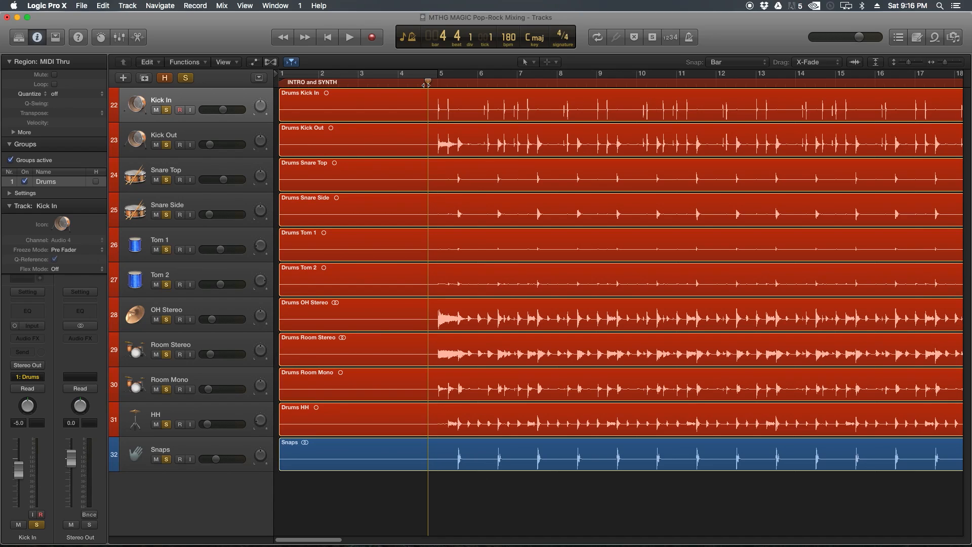
Step: Step through the drum tracks from Kick In down to HH and back up to Tom 1 to review each microphone's recording
click(226, 97)
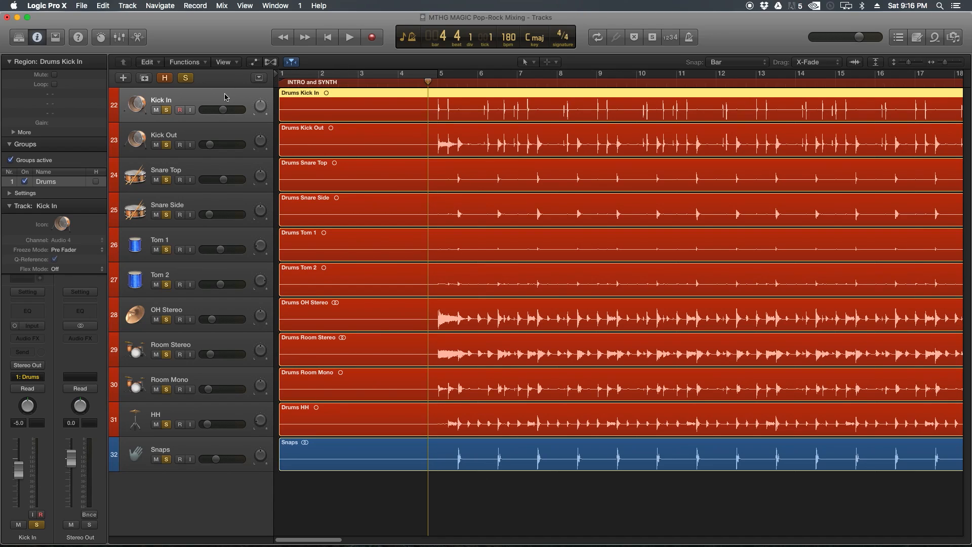
key(Down)
key(Down)
key(Down)
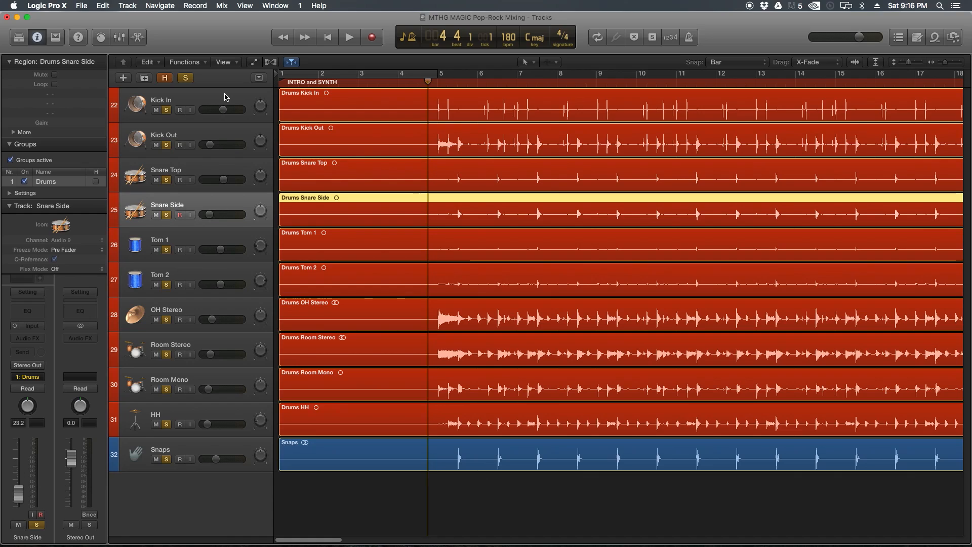
key(Down)
key(Down)
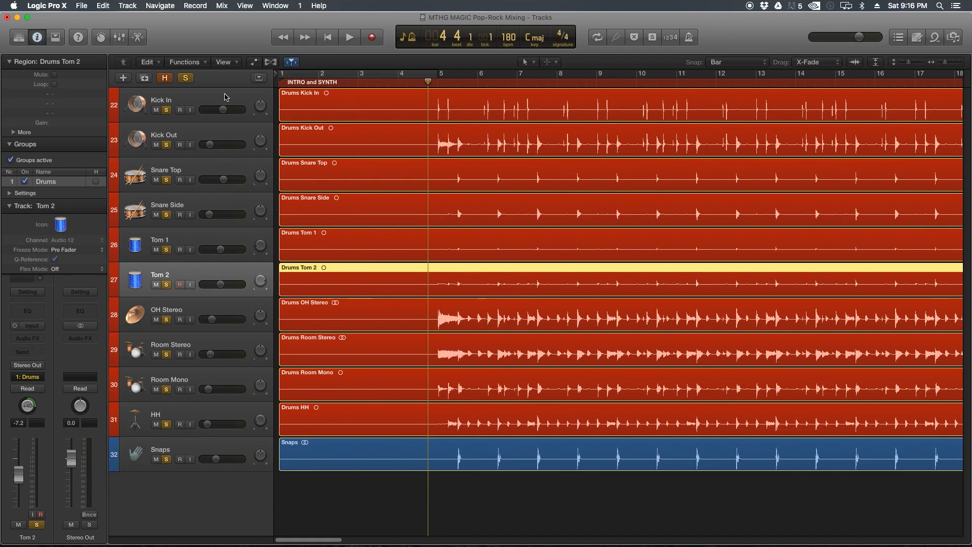
key(Down)
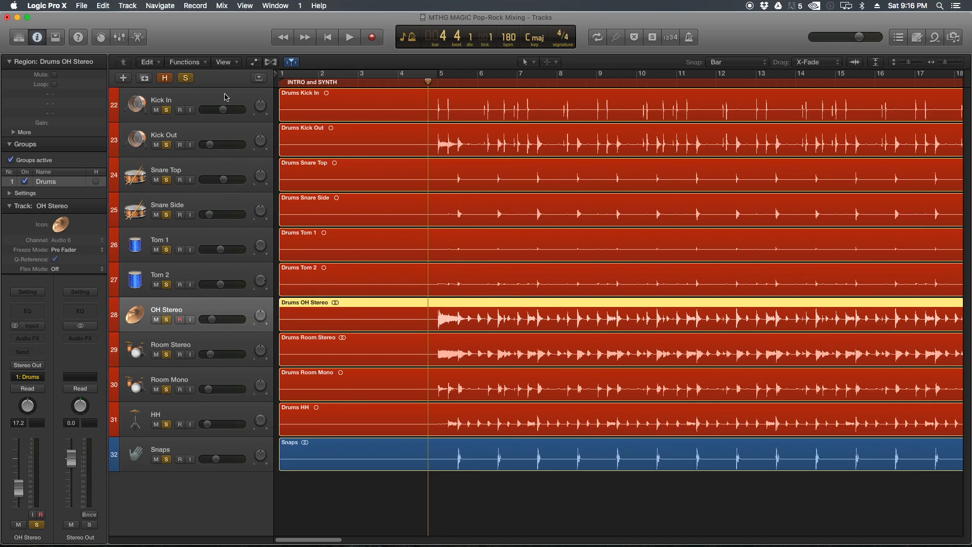
key(Down)
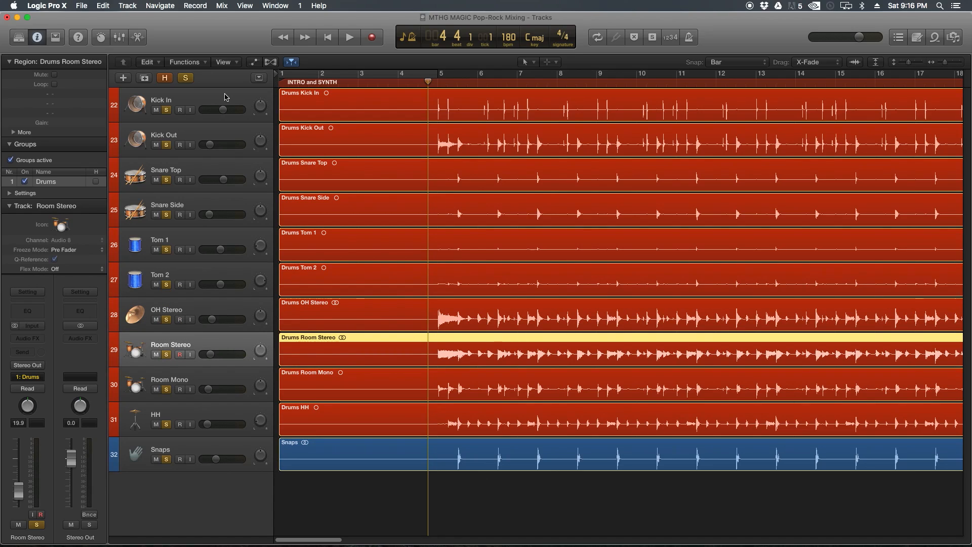
key(Down)
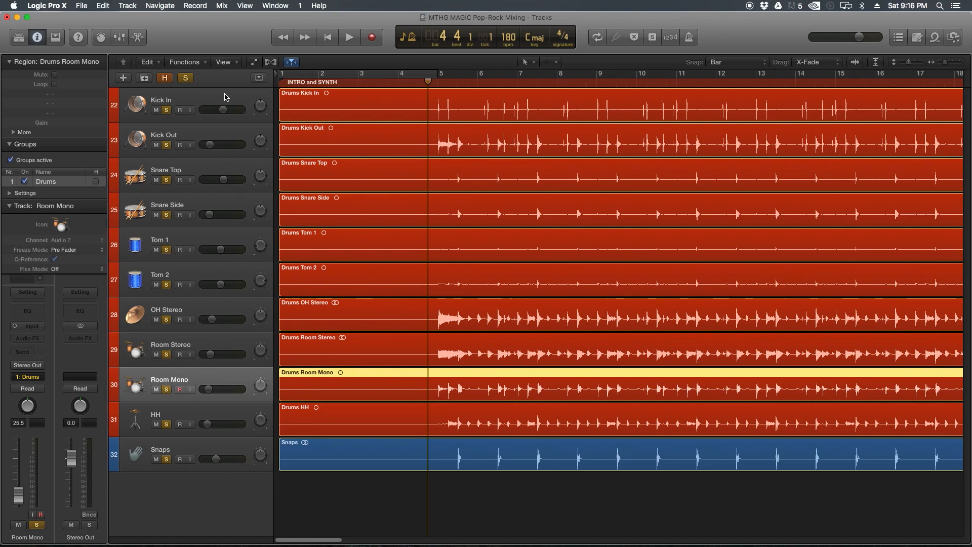
key(Down)
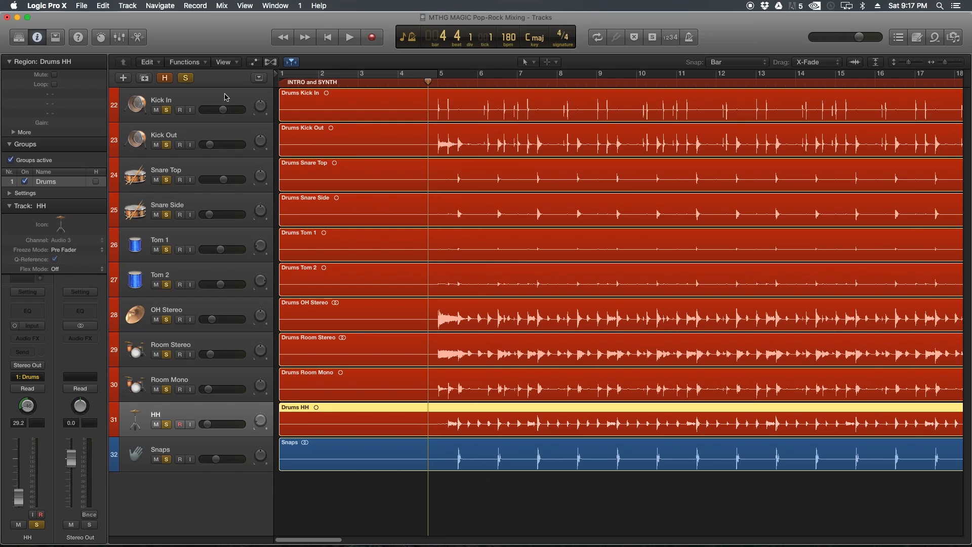
key(Up)
key(Up)
key(Up)
key(Up)
key(Up)
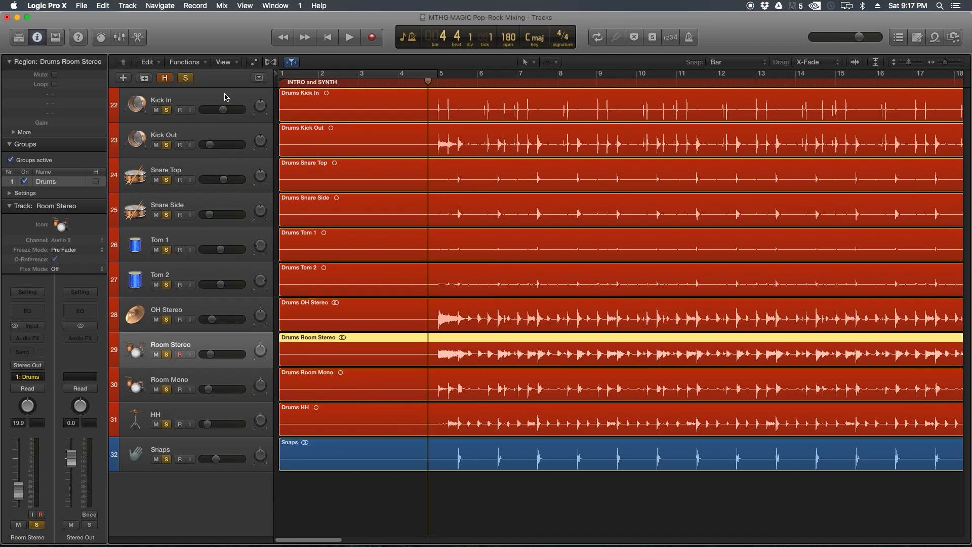
key(Down)
key(Up)
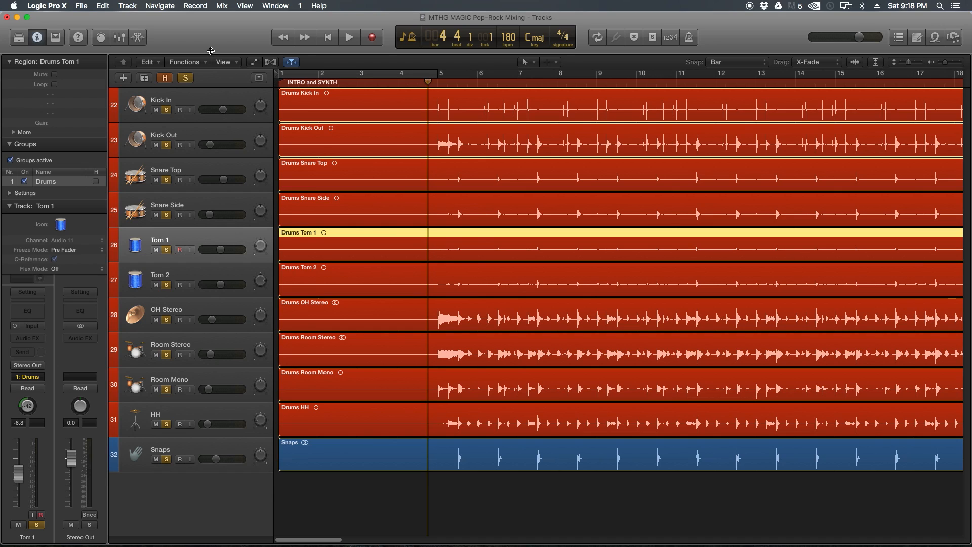
Step: Place the playhead at bar 5 and magnify the timeline there to examine the drum waveforms at the first hit
click(439, 84)
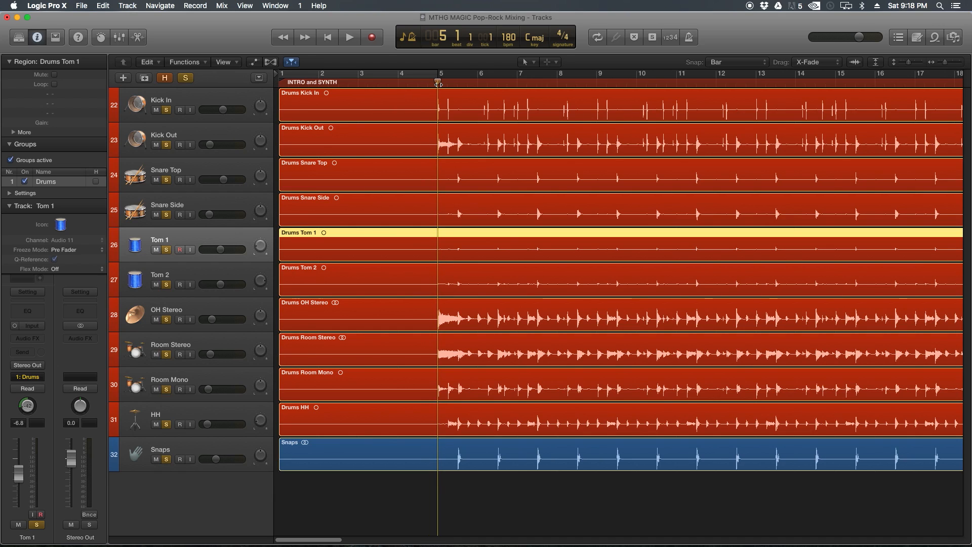
key(super+Right)
key(super+Right)
key(super+Right)
key(super+Right)
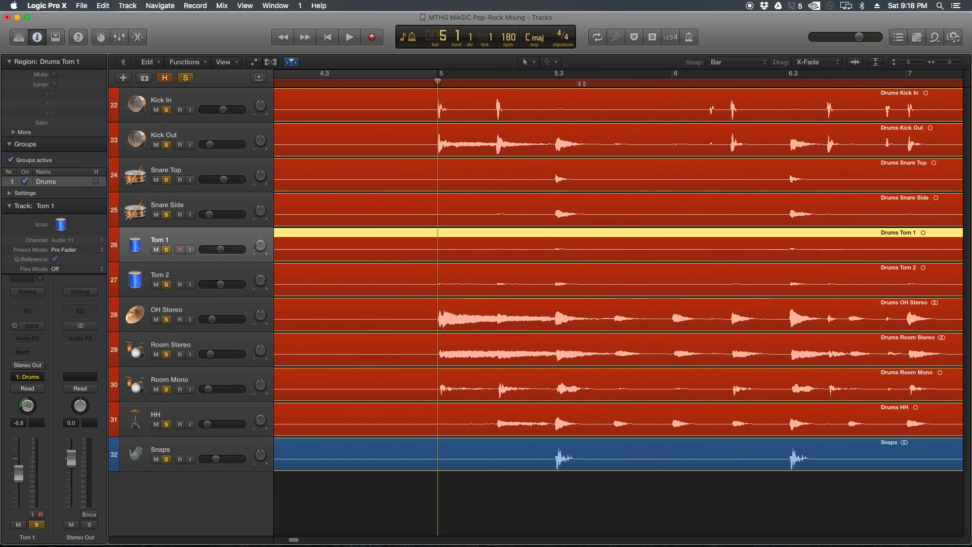
key(super+Right)
key(super+Right)
key(super+Right)
key(super+Right)
key(super+Right)
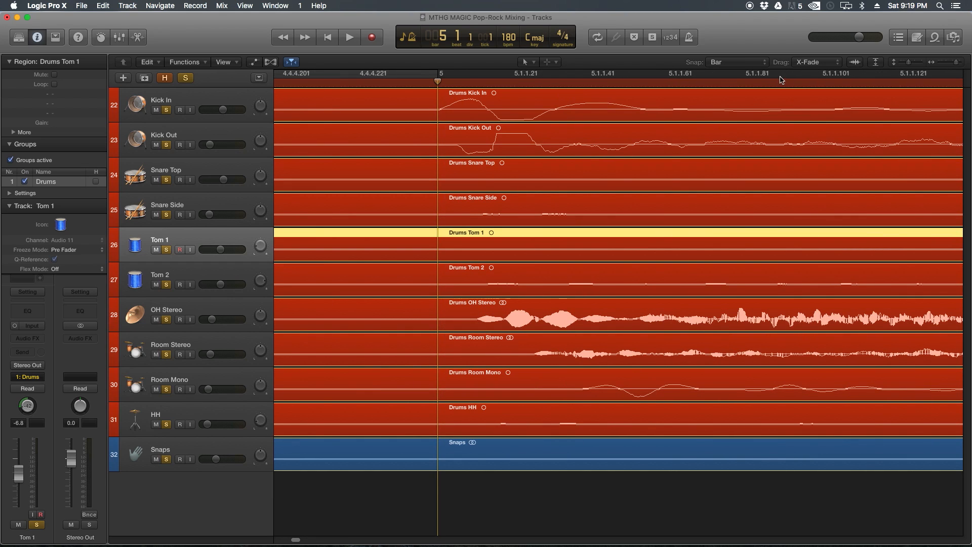
Step: Increase the track heights and compare the Kick In and Kick Out waveforms at bar 5
key(super+Down)
key(super+Down)
key(super+Down)
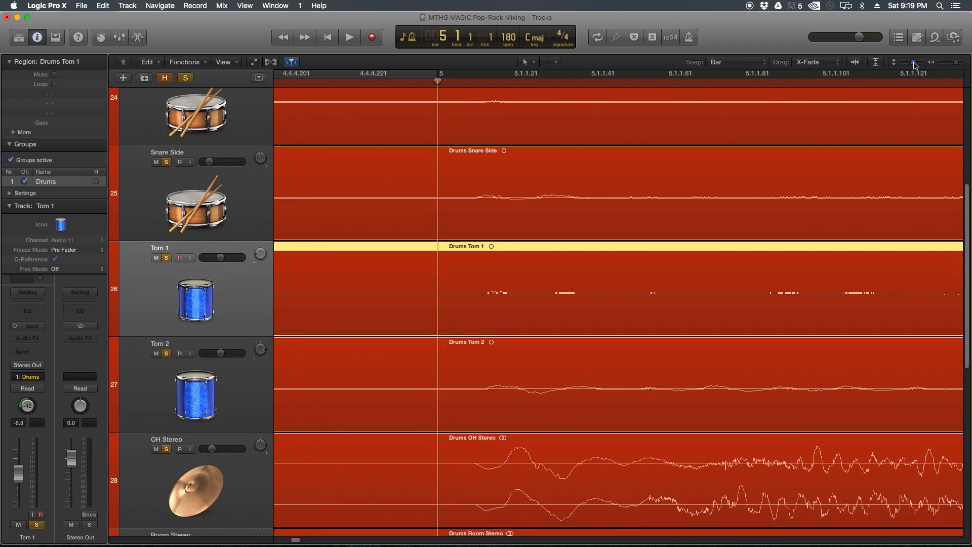
scroll(730, 201, up, 10)
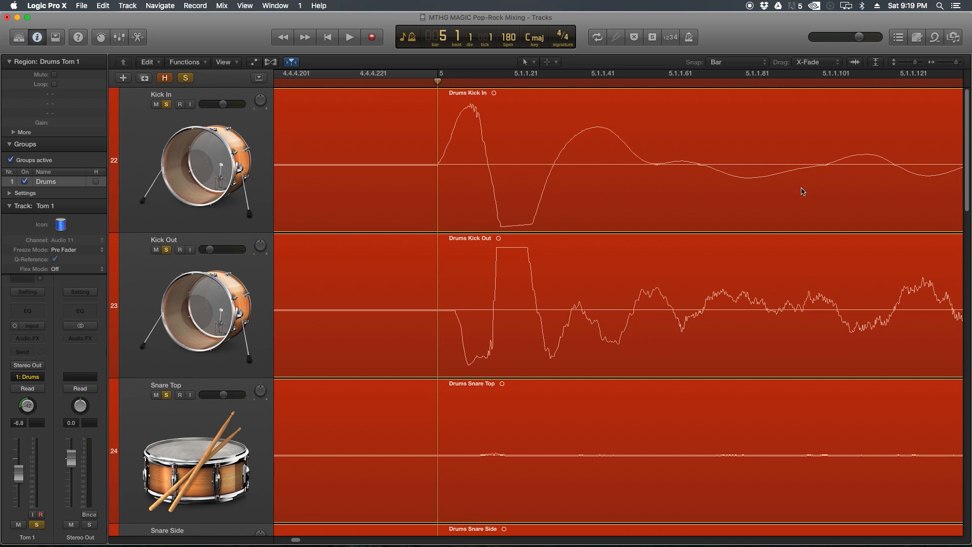
key(super+Left)
key(super+Left)
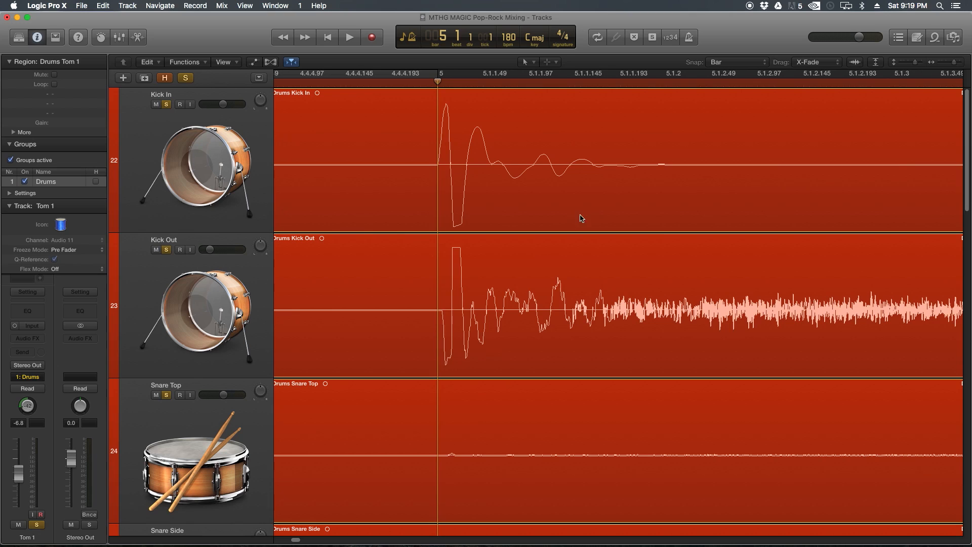
key(super+Right)
key(super+Right)
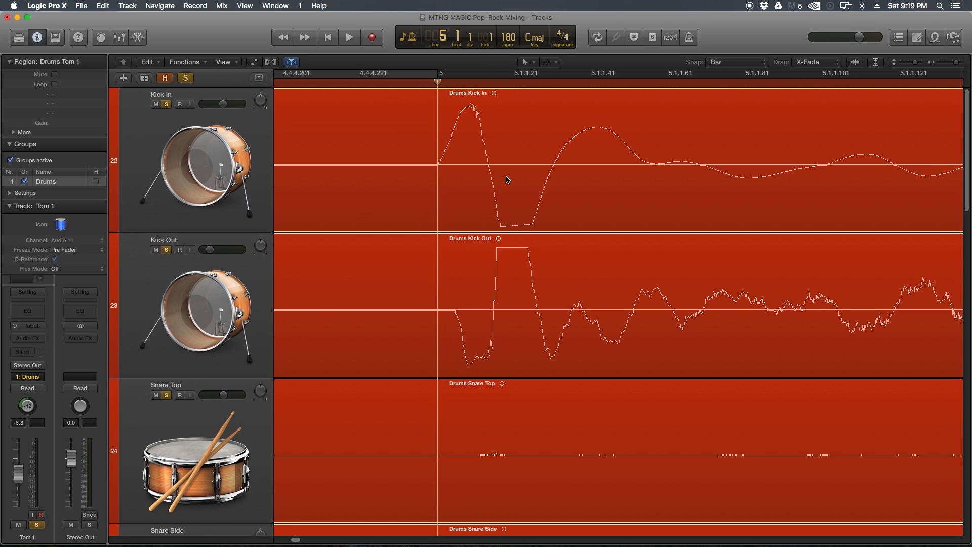
Step: Select the Kick Out track and inspect its timing and polarity against Kick In at several magnifications
click(228, 299)
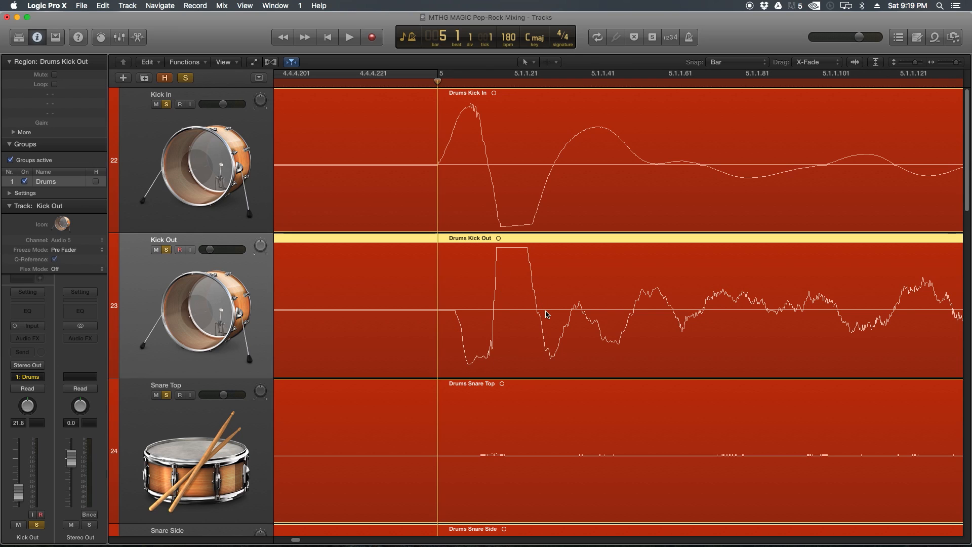
key(super+Right)
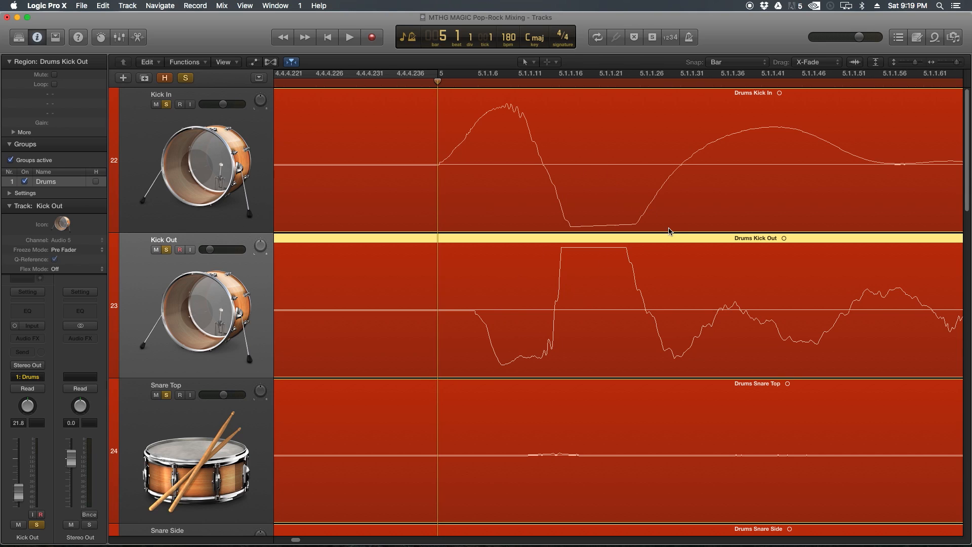
key(super+Left)
key(super+Left)
key(super+Right)
key(super+Right)
key(super+Left)
key(super+Left)
key(super+Left)
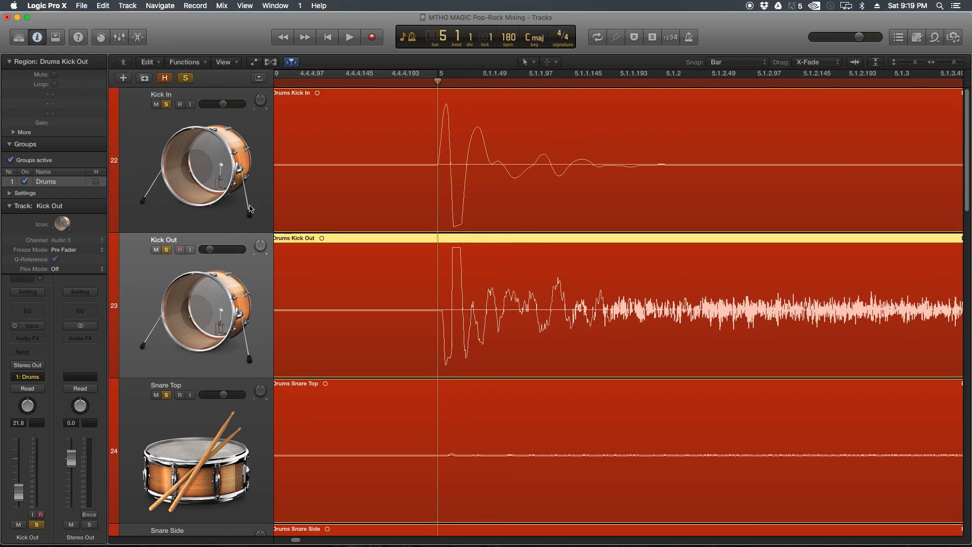
Step: Unsolo the drum group, deactivate track groups, and solo only Kick In and Kick Out
click(167, 104)
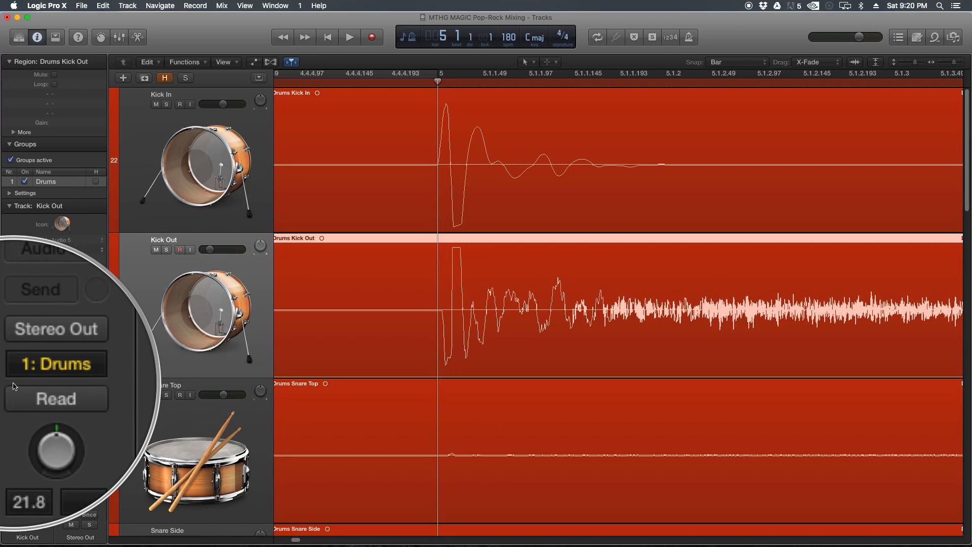
key(shift+g)
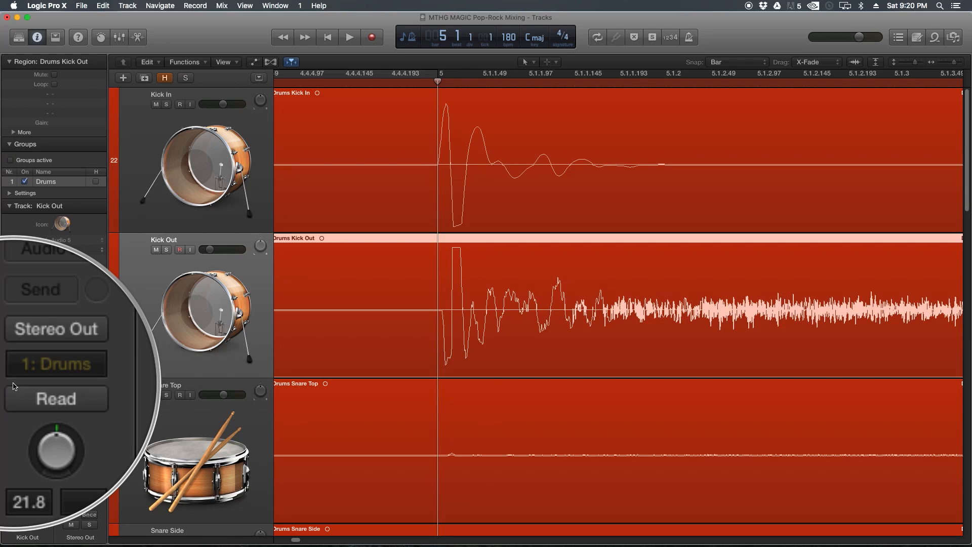
click(166, 106)
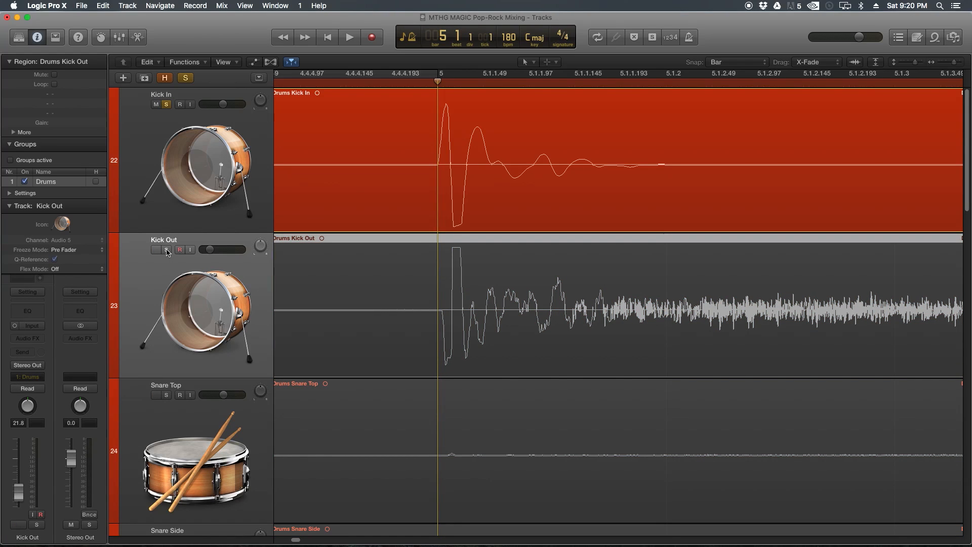
click(166, 249)
Step: Play the soloed Kick In and Kick Out tracks together from bar 5 to hear their combined sound
key(super+Left)
key(super+Left)
key(super+Left)
key(super+Left)
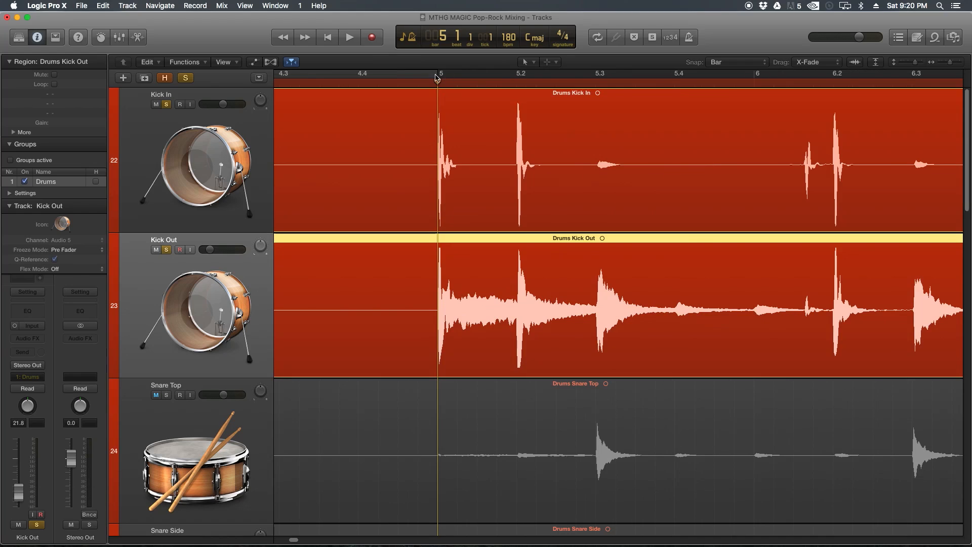
key(space)
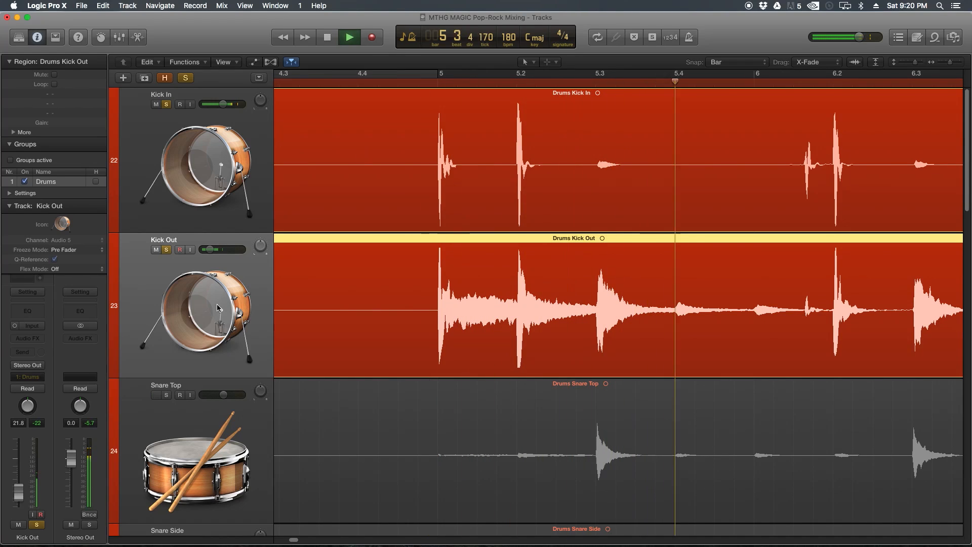
key(super+Left)
key(super+Left)
key(super+Left)
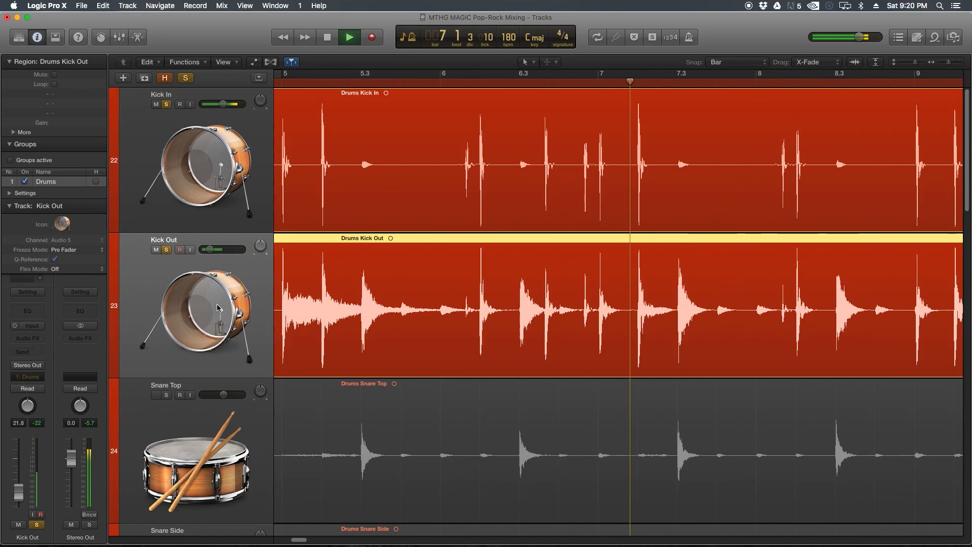
key(space)
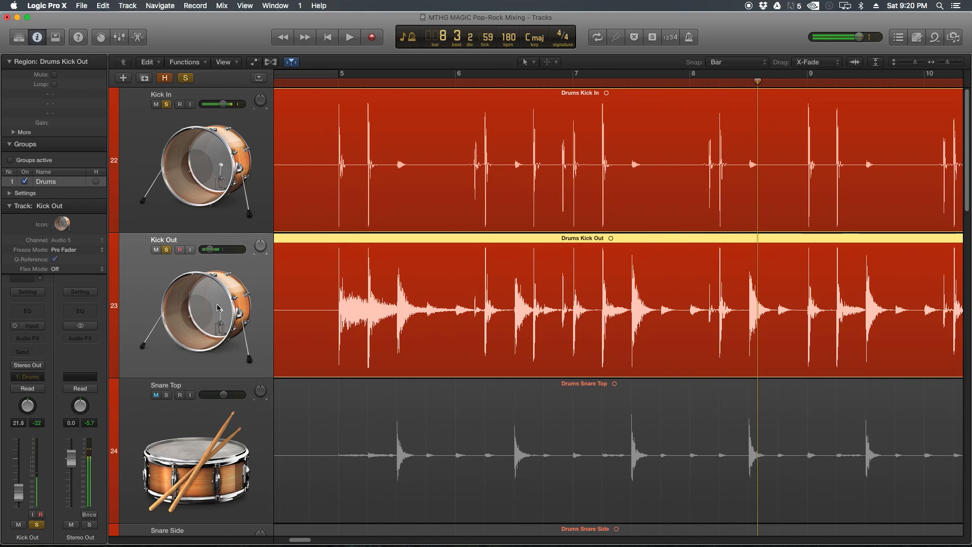
Step: Return the playhead to bar 5 and examine the first kick hit's waveforms on Kick In and Kick Out up close
click(330, 84)
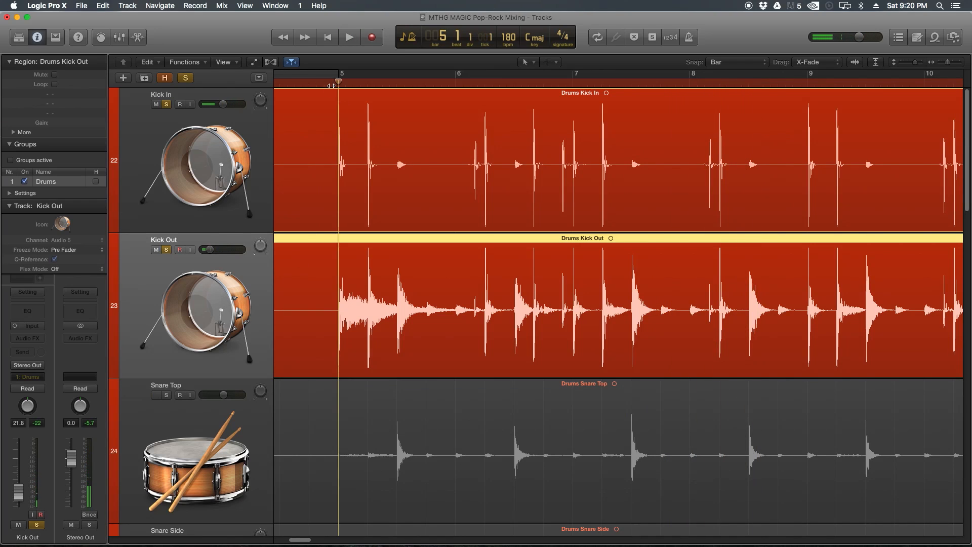
key(super+Right)
key(super+Right)
key(super+Right)
key(super+Right)
key(super+Right)
key(super+Right)
key(super+Right)
key(super+Right)
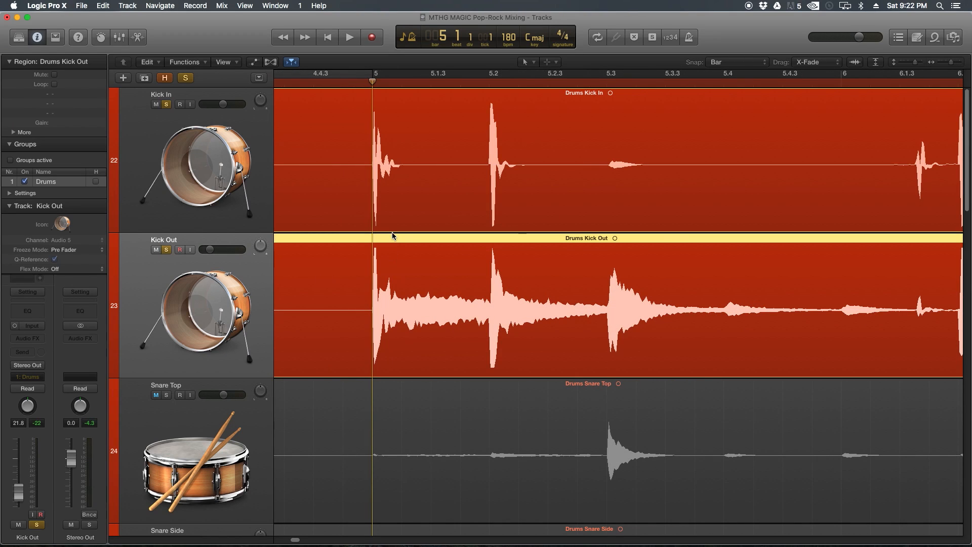
key(super+Right)
key(super+Right)
key(super+Right)
key(super+Right)
key(super+Right)
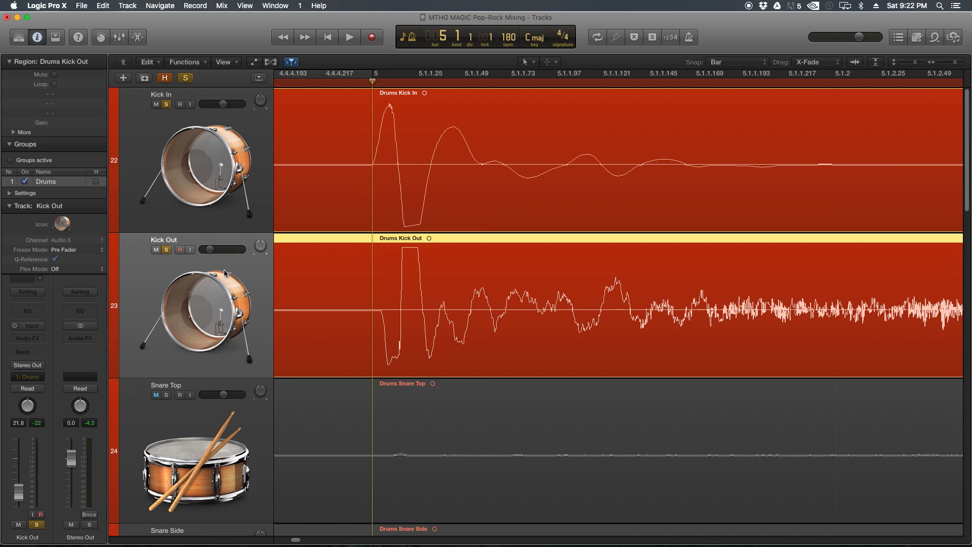
Step: Insert a Gain plug-in on the Kick Out channel and move its window clear of the kick waveforms
click(22, 340)
mouse_move(50, 447)
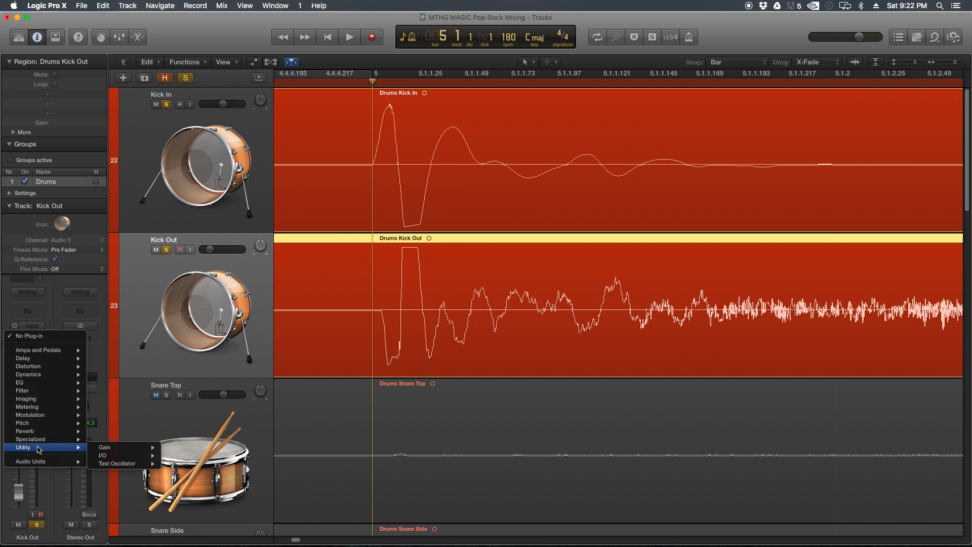
mouse_move(110, 448)
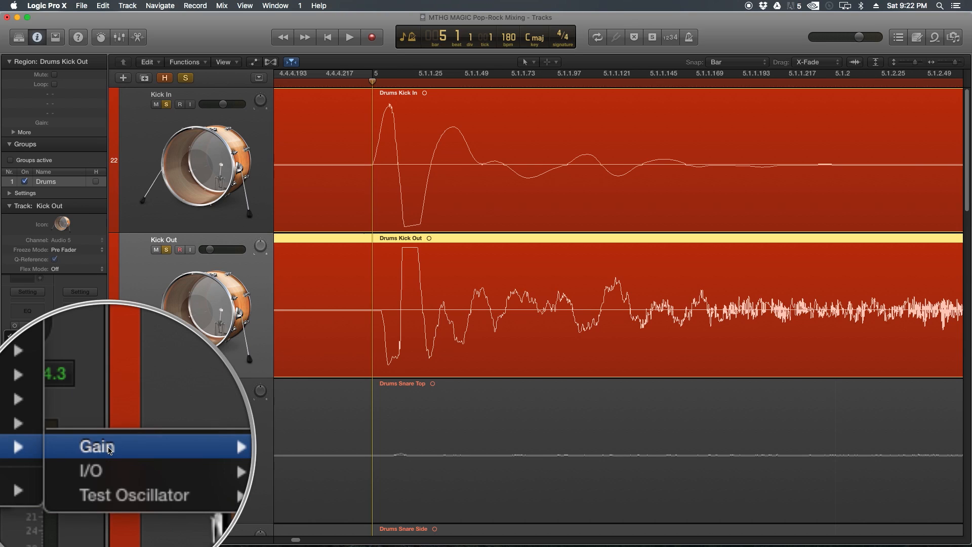
click(194, 448)
click(156, 395)
drag(128, 47, 847, 344)
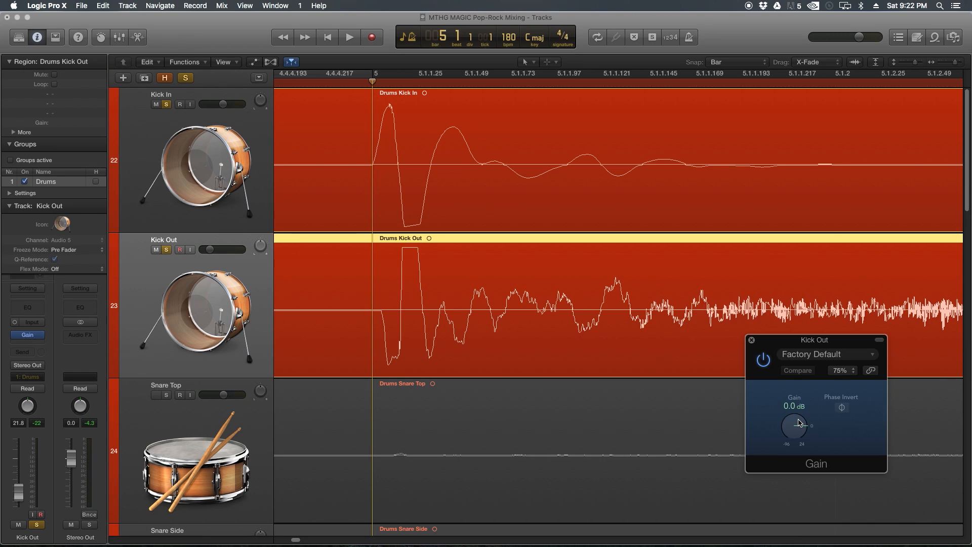
Step: Toggle Phase Invert in Kick Out's Gain plug-in and set the Kick Out volume fader to -7.0 dB
click(843, 408)
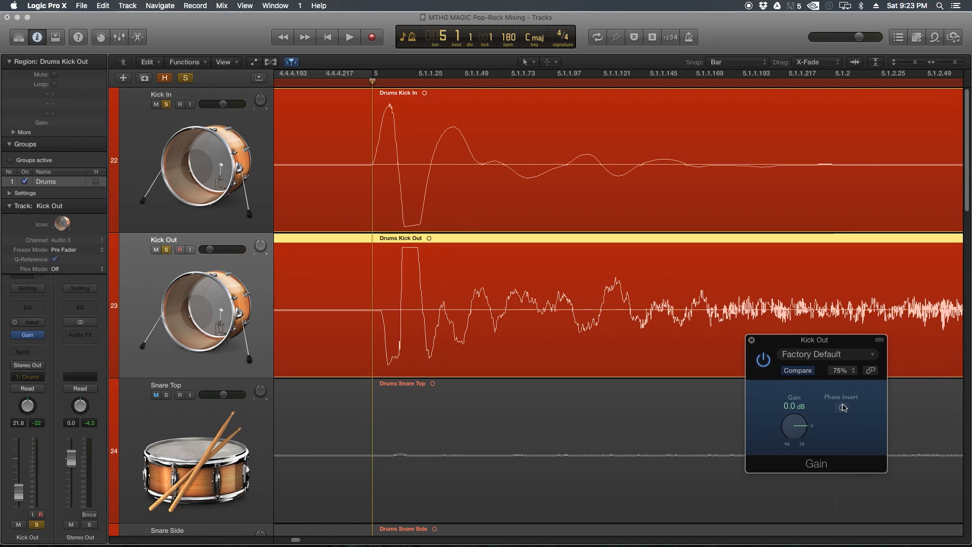
click(189, 317)
drag(22, 501, 22, 483)
click(842, 408)
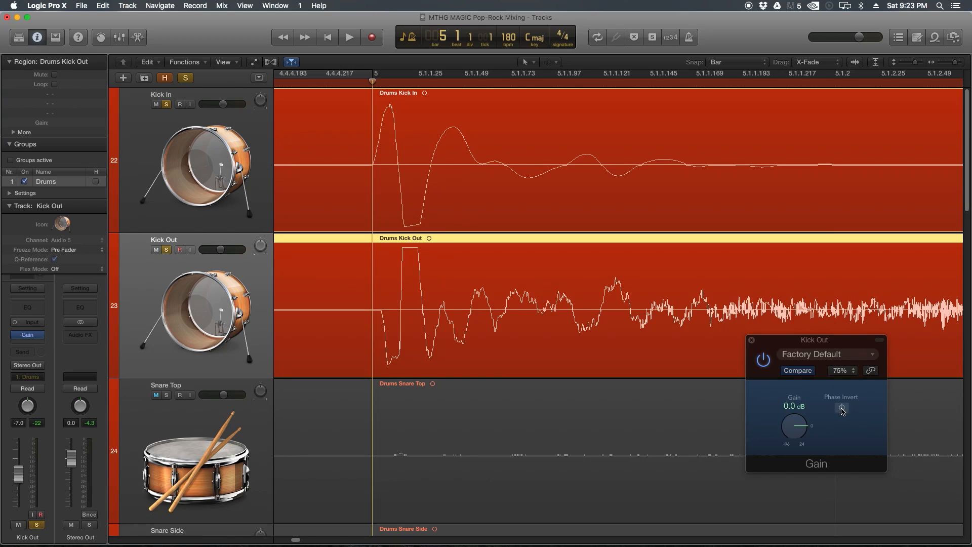
click(840, 346)
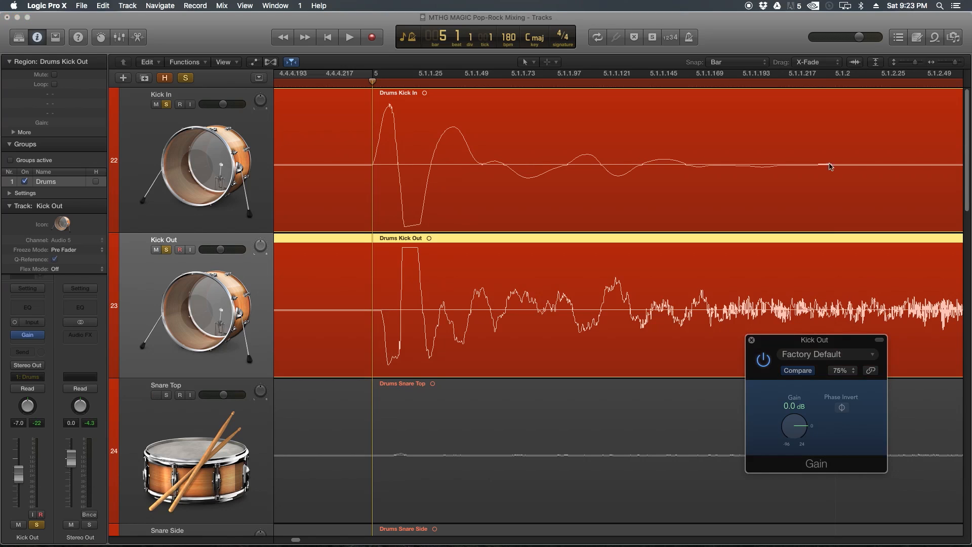
Step: Play the soloed Kick In and Kick Out tracks from bar 5 to judge their balance and combined tone
click(781, 30)
key(super+Left)
key(super+Left)
key(super+Left)
key(super+Left)
key(super+Left)
key(super+Left)
key(super+Left)
key(super+Left)
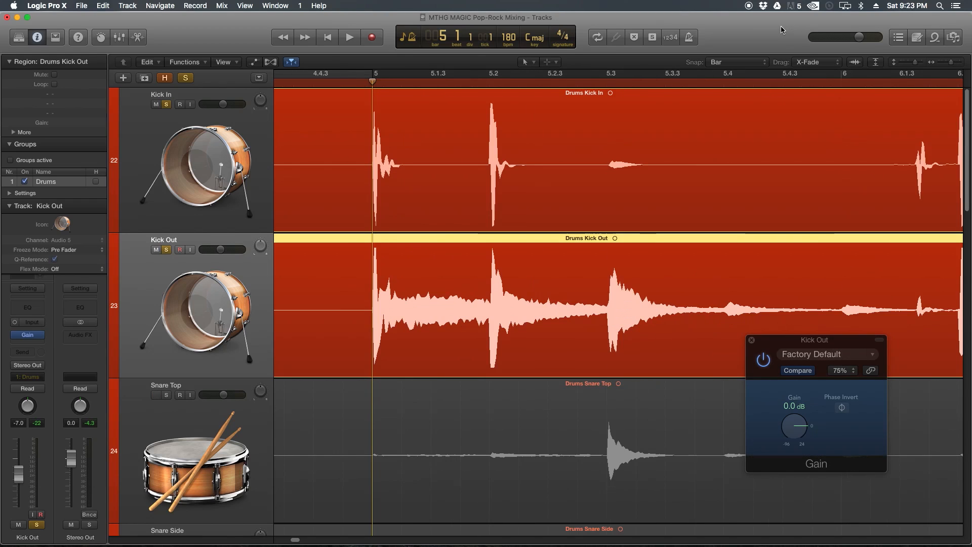
key(space)
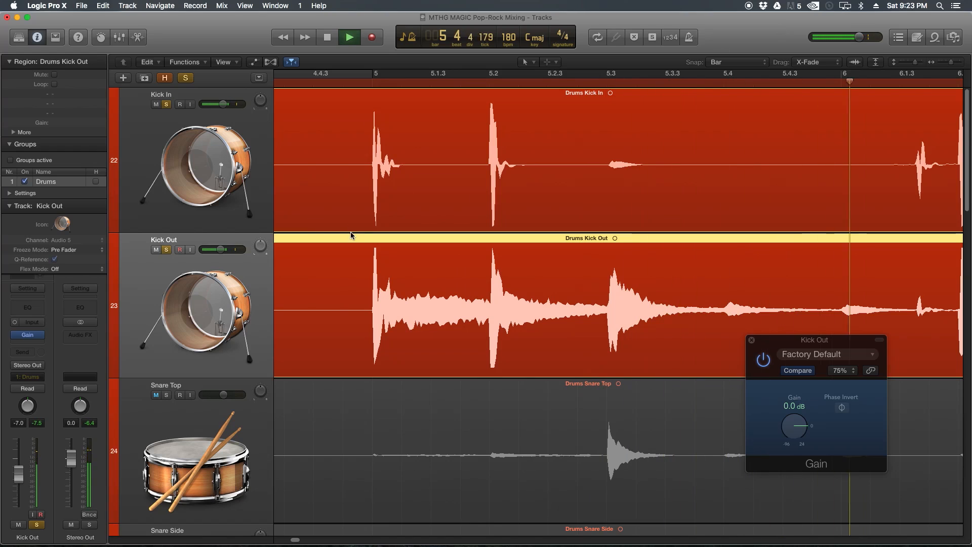
scroll(352, 234, down, 3)
scroll(352, 234, up, 3)
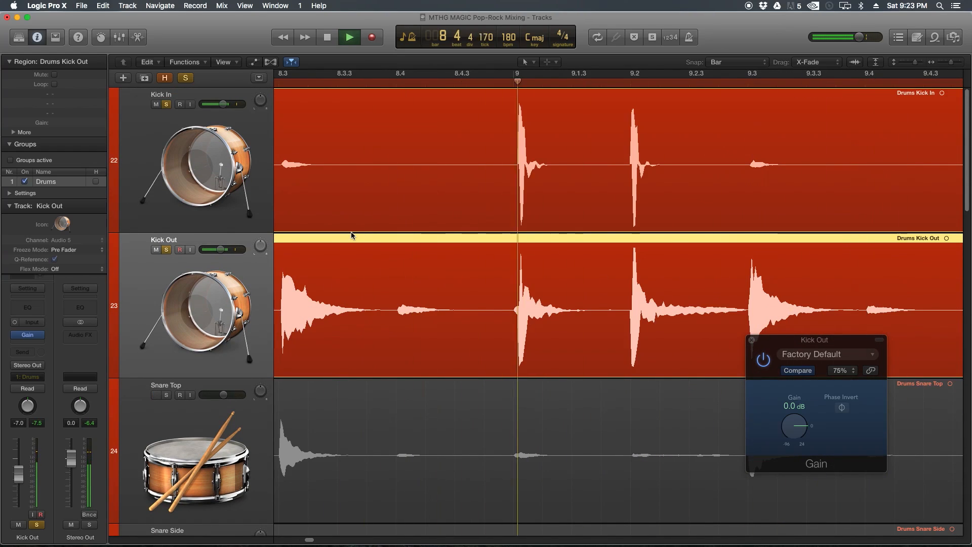
key(super+Left)
key(super+Left)
key(super+Left)
key(super+Left)
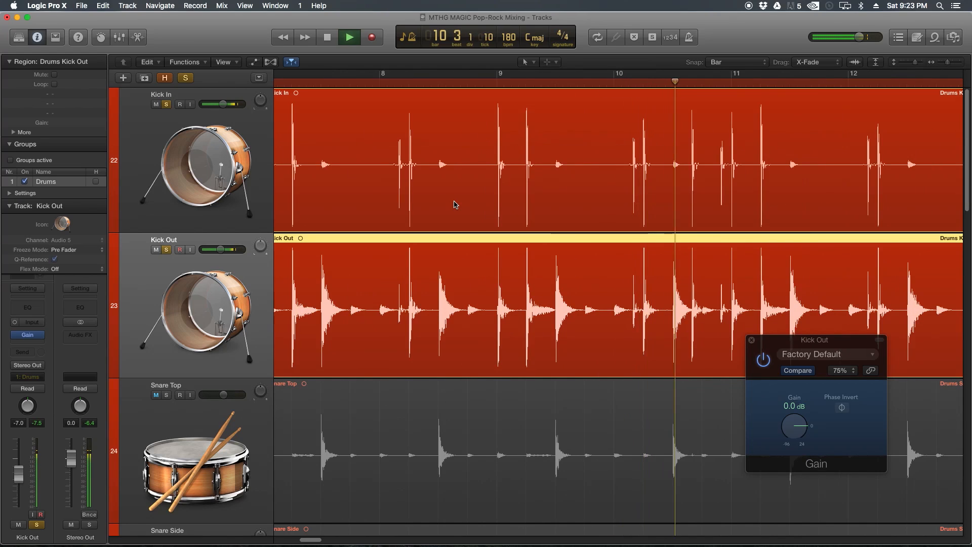
key(space)
Step: Toggle Kick Out's Phase Invert and continue playback to compare the two kick polarities by ear
click(842, 408)
click(842, 408)
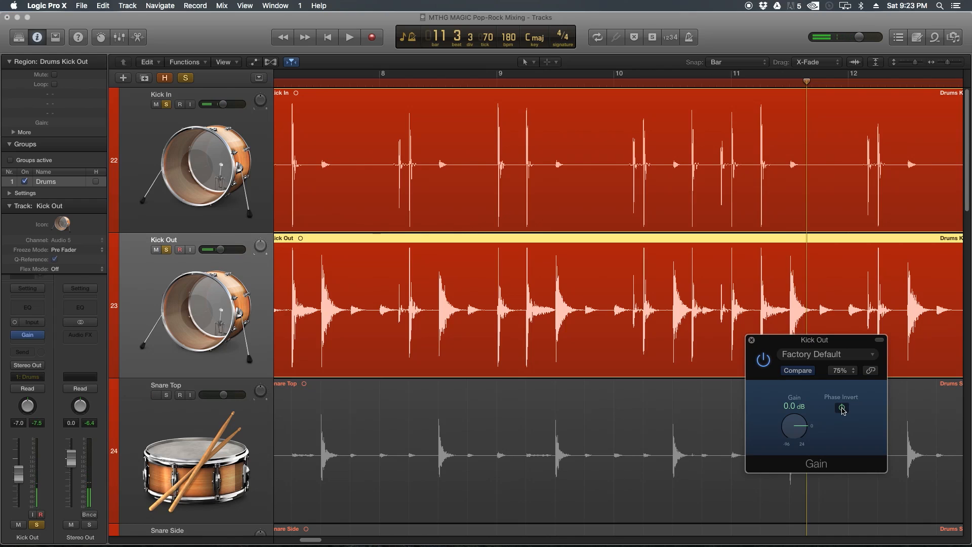
key(space)
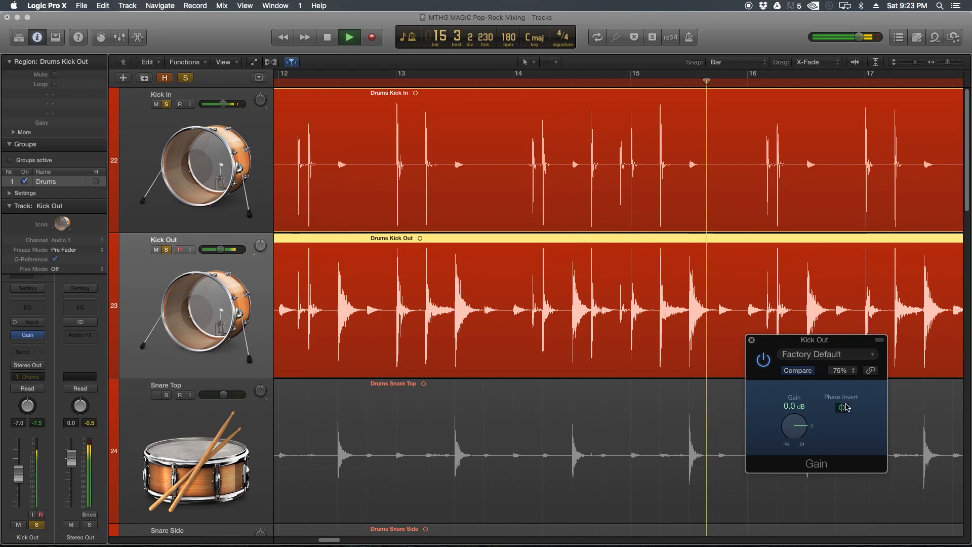
key(space)
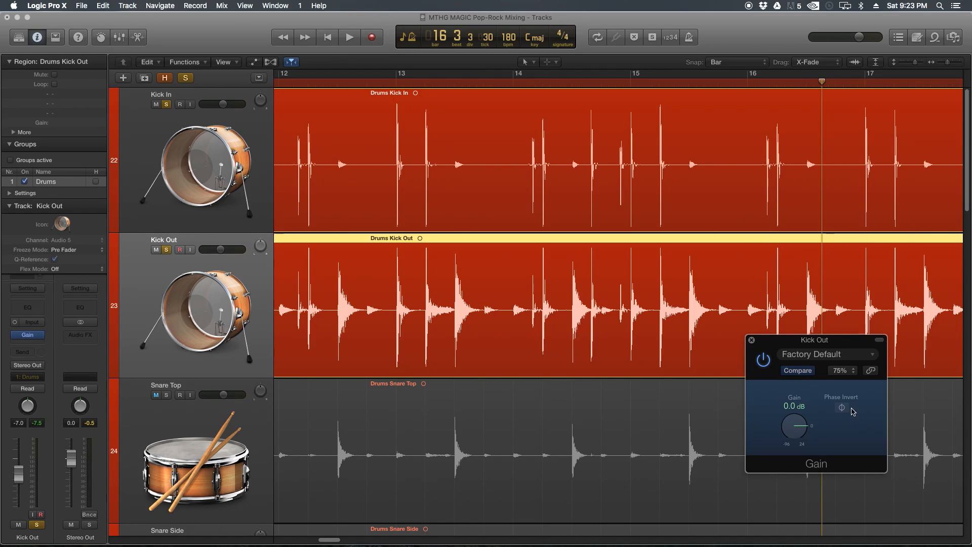
Step: Close the Gain window and remove the plug-in from the Kick Out channel
click(751, 341)
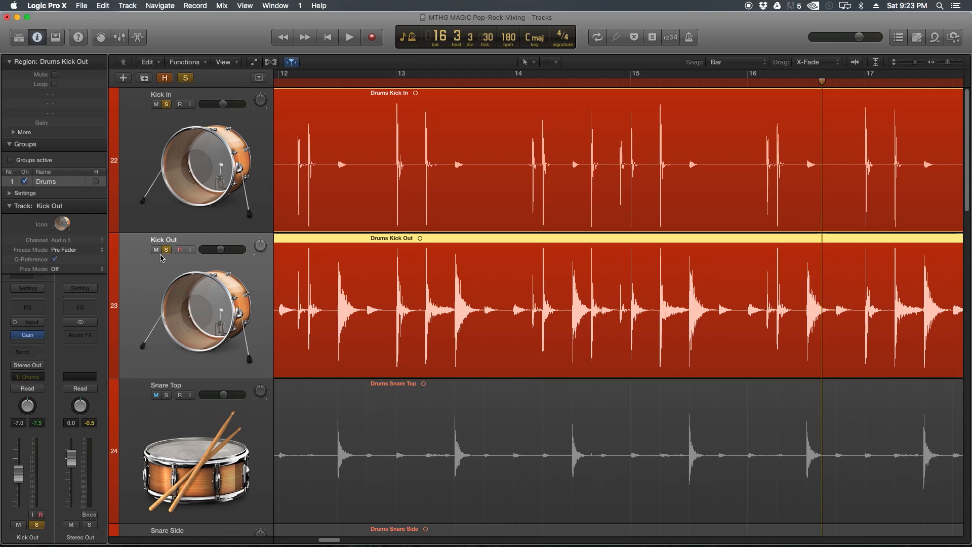
click(43, 336)
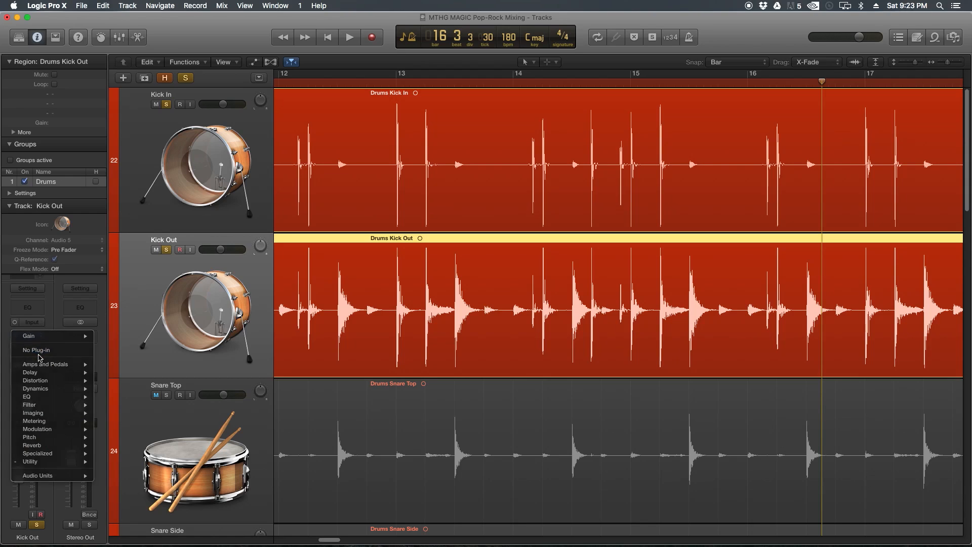
click(44, 338)
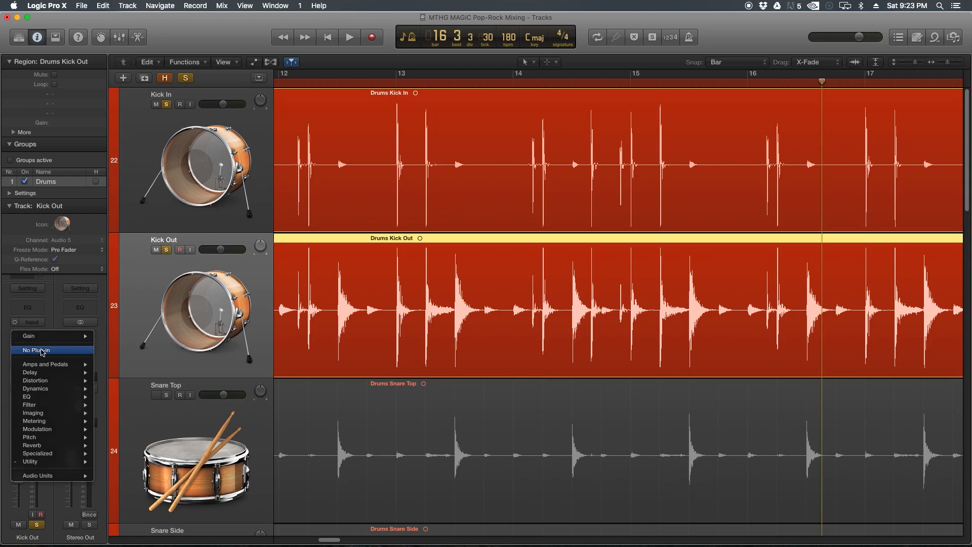
click(31, 344)
Step: Solo Snare Top and Snare Side, and unsolo the Kick In and Kick Out tracks
scroll(152, 228, down, 5)
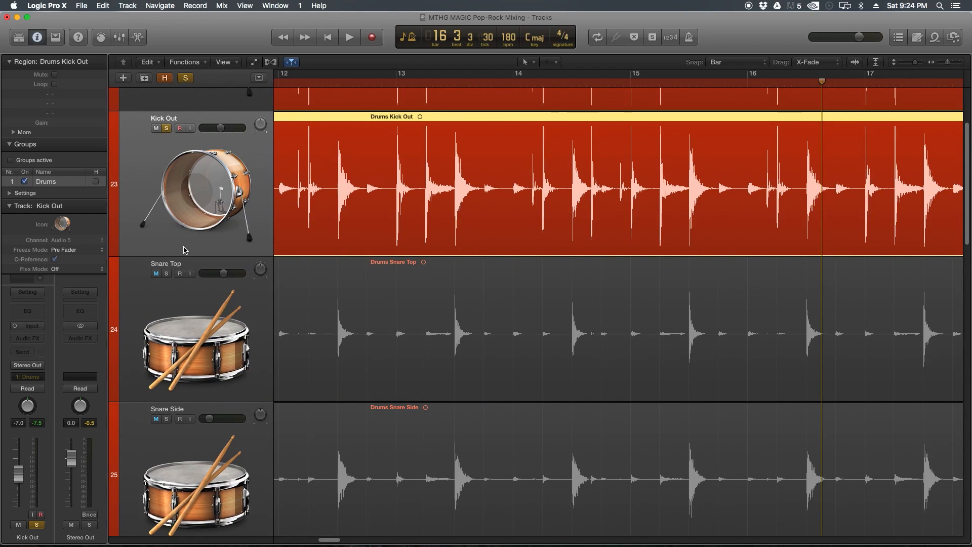
click(166, 274)
click(166, 419)
scroll(177, 284, up, 5)
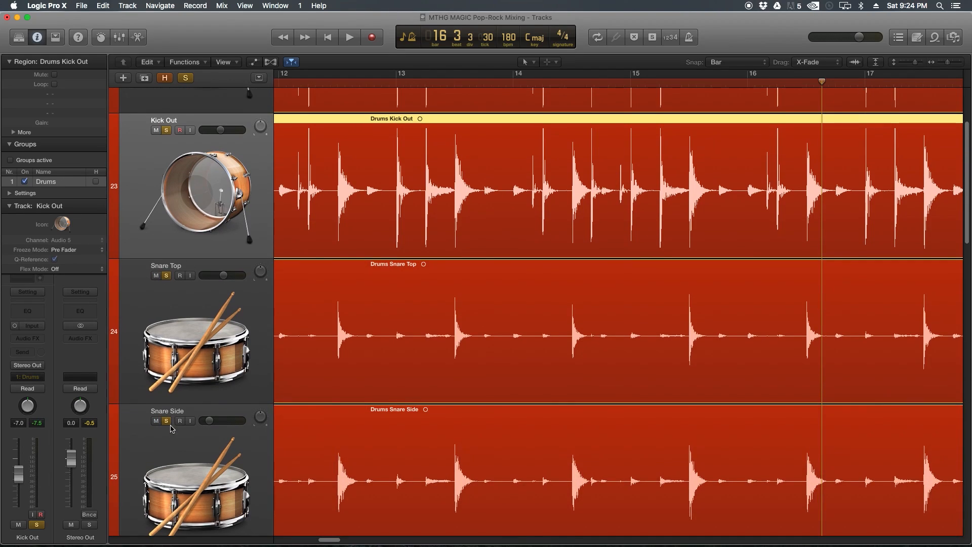
mouse_move(169, 112)
mouse_down()
mouse_move(155, 273)
mouse_move(166, 113)
mouse_up()
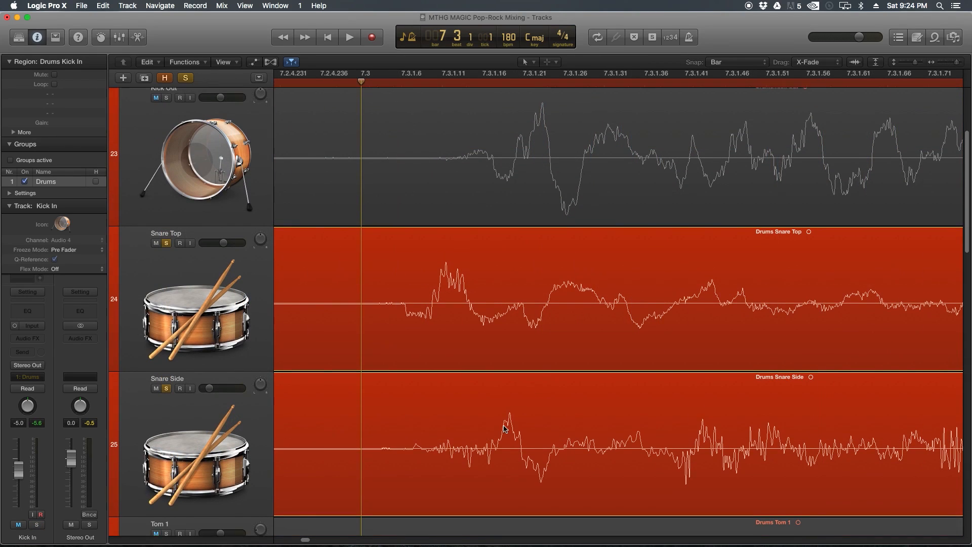
Step: Select Snare Top and Snare Side in turn and compare the timing and polarity of their hit at 7.3
scroll(504, 429, down, 1)
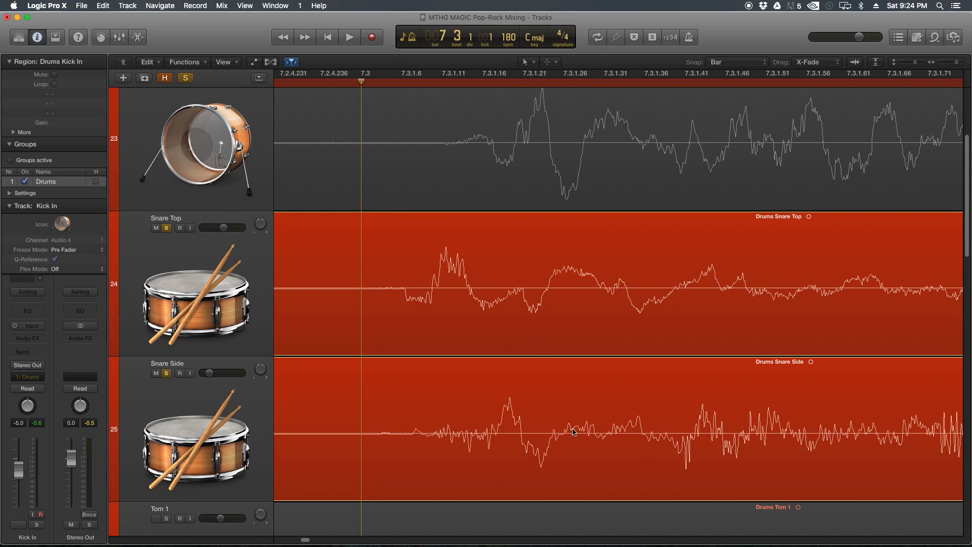
click(215, 297)
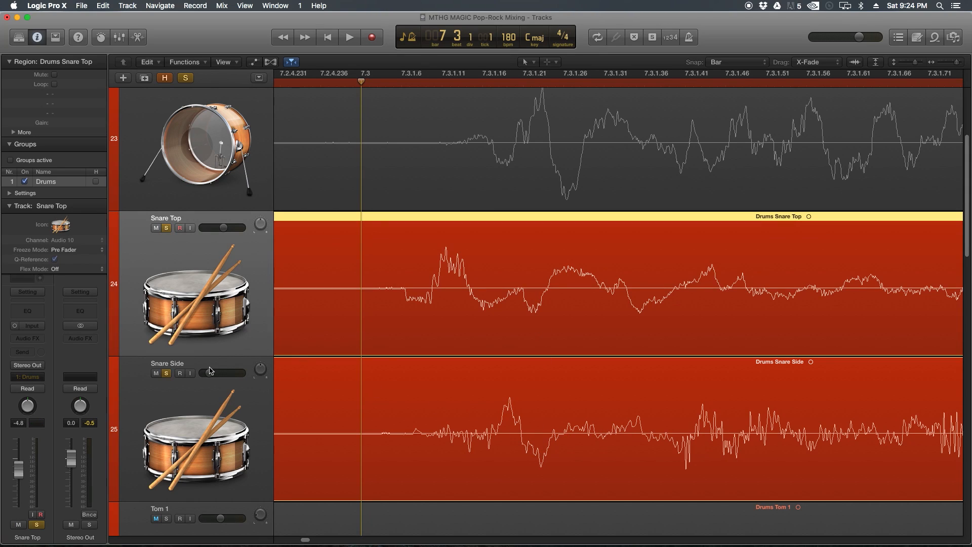
click(197, 418)
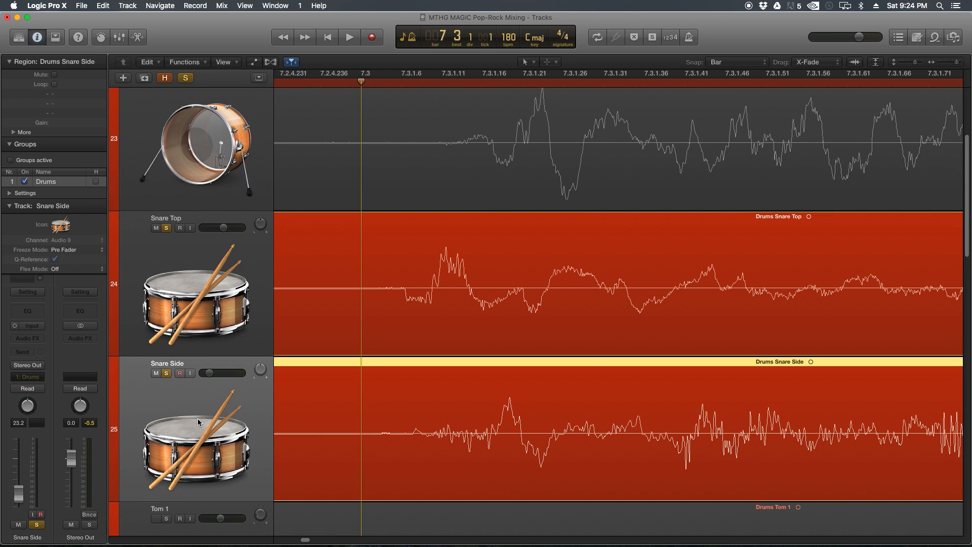
key(super+Left)
key(super+Left)
key(super+Left)
key(super+Right)
key(super+Right)
key(super+Right)
key(super+Right)
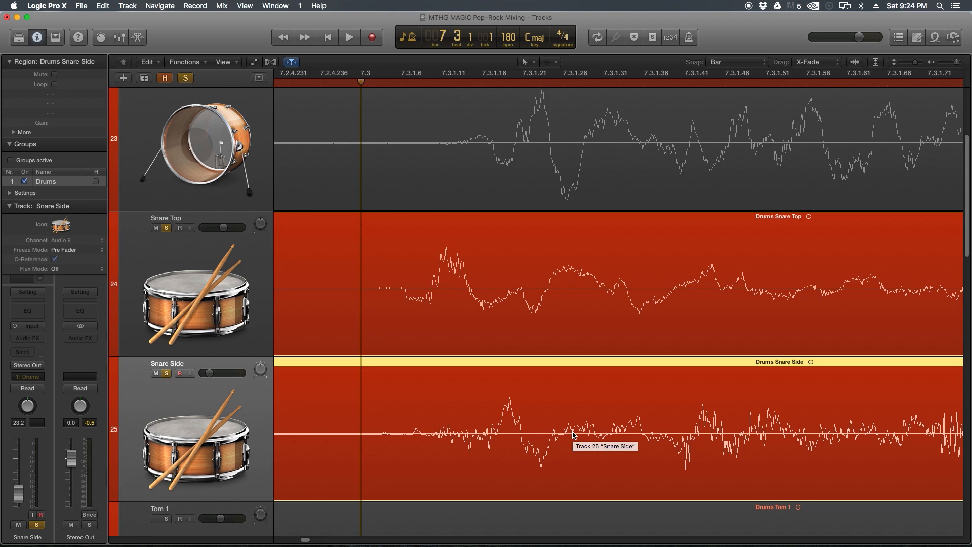
Step: Shrink the track heights and solo Kick In and Kick Out alongside the two snare tracks
key(super+Left)
key(super+Left)
scroll(536, 368, up, 5)
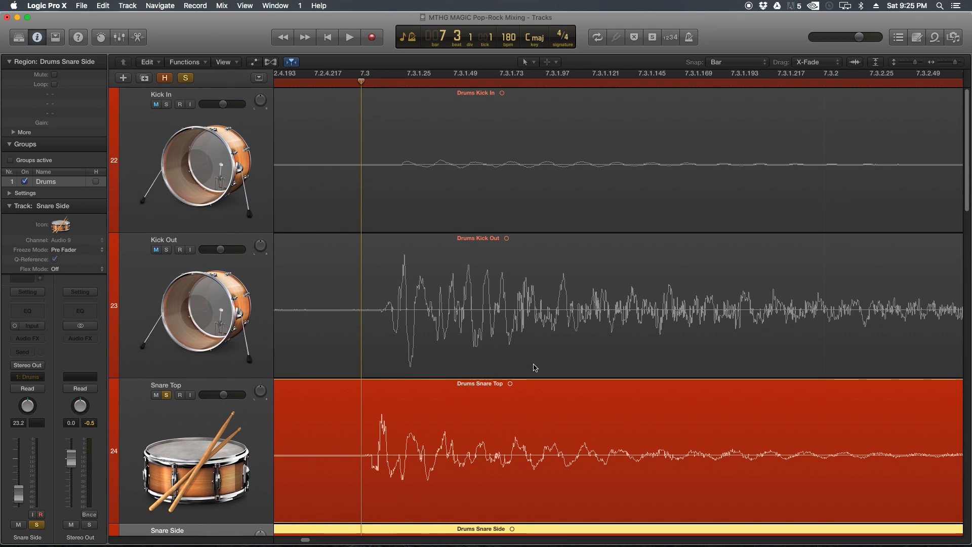
drag(915, 62, 910, 65)
click(166, 120)
click(168, 171)
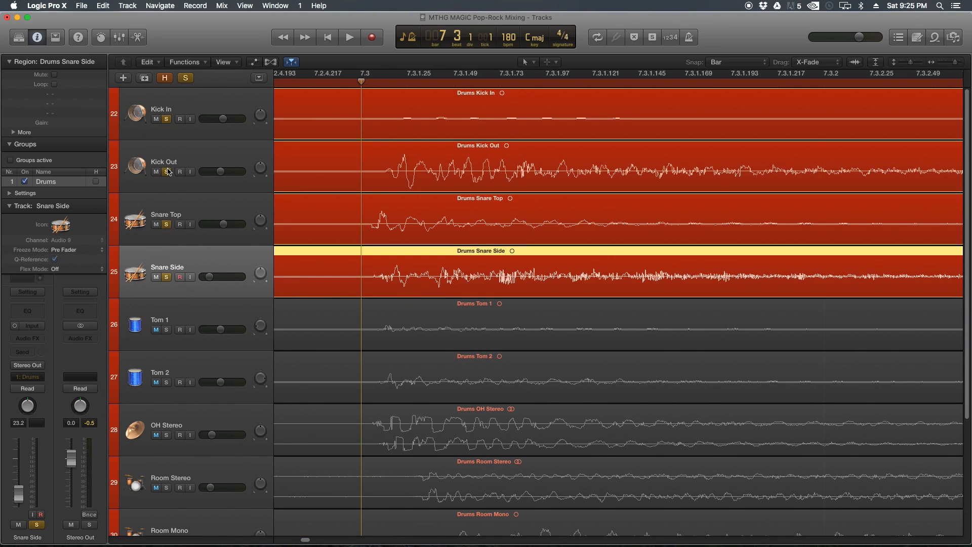
Step: Move the OH Stereo track above Kick In, solo it, and enlarge the track heights
click(240, 419)
drag(189, 422, 161, 92)
key(s)
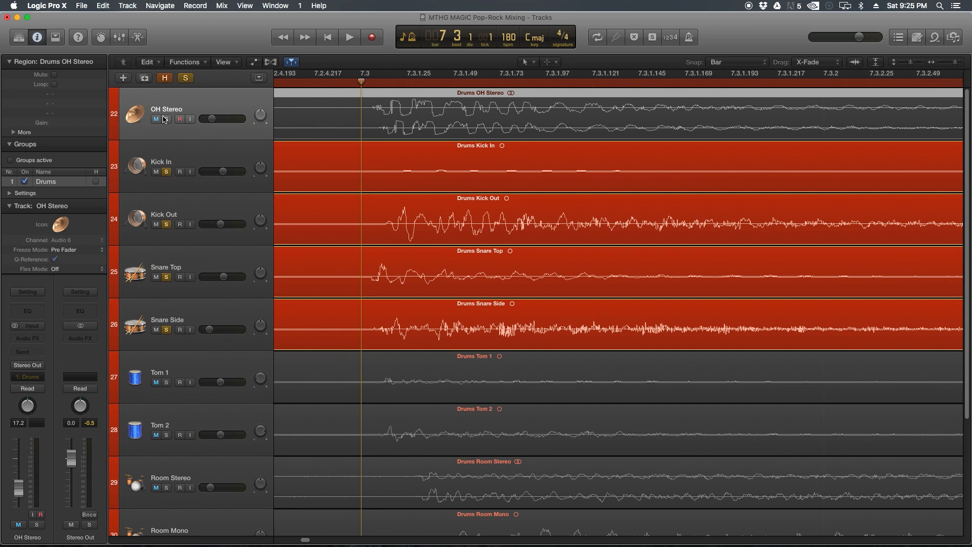
drag(910, 62, 914, 63)
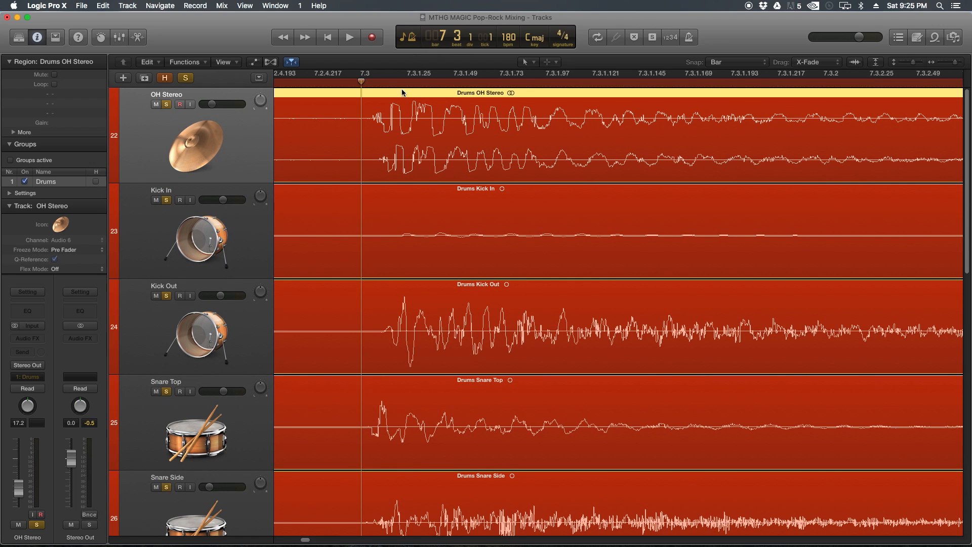
Step: Place the playhead at 8.2 and examine the kick hit on OH Stereo, Kick In and Kick Out up close
drag(402, 83, 402, 84)
scroll(397, 110, down, 10)
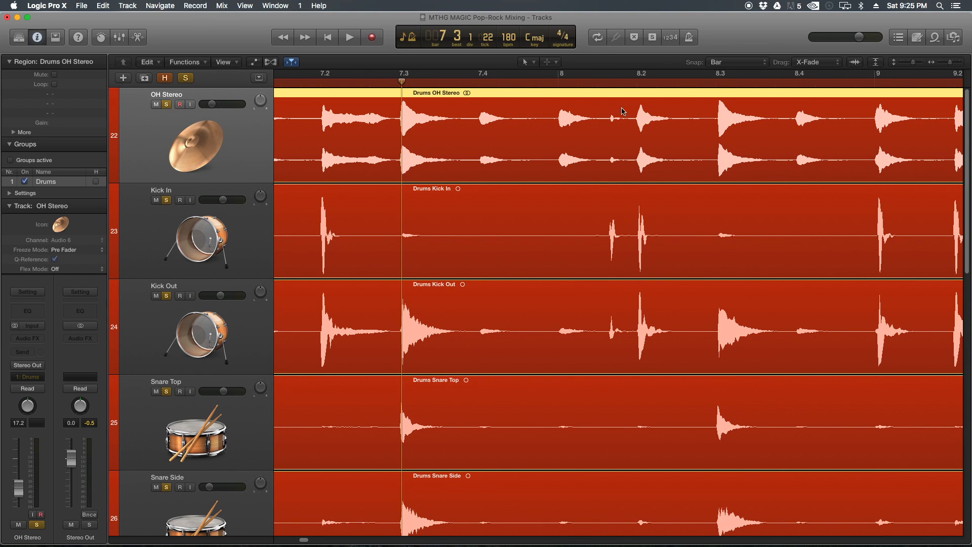
drag(639, 84, 638, 86)
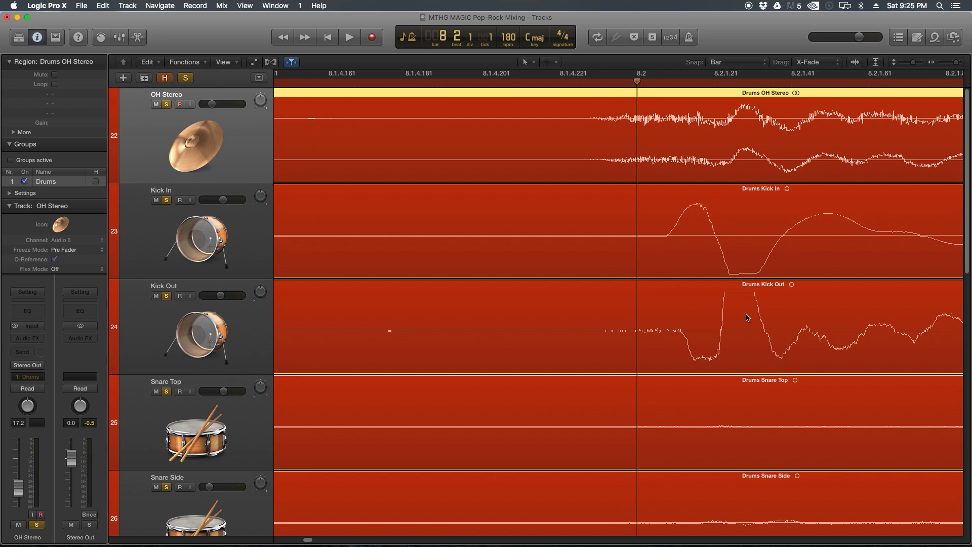
Step: Place the playhead at 7.3 and compare the snare hit on OH Stereo, Snare Top and Snare Side up close
key(super+Left)
key(super+Left)
key(super+Left)
key(super+Left)
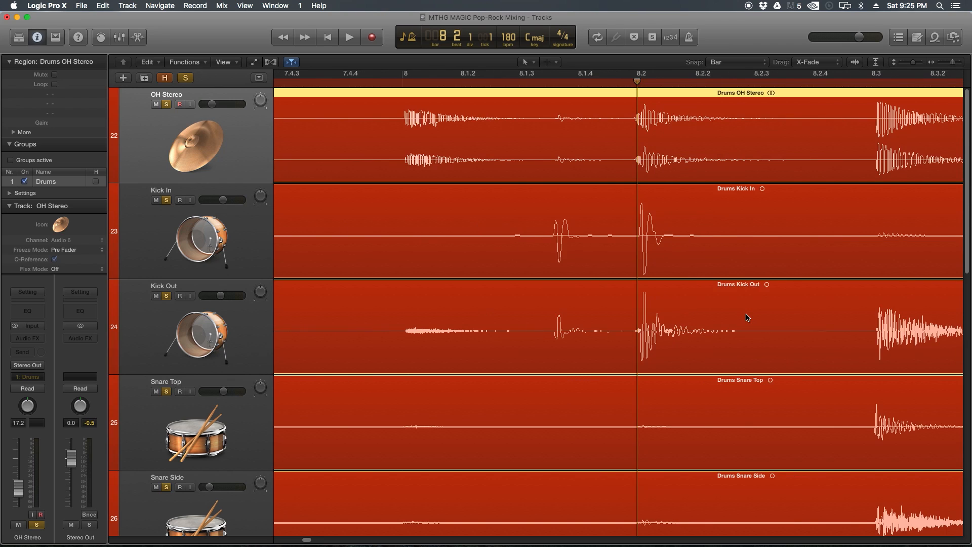
click(404, 83)
key(super+Right)
key(super+Right)
key(super+Right)
key(super+Right)
key(super+Right)
key(super+Right)
key(super+Right)
key(super+Right)
key(super+Left)
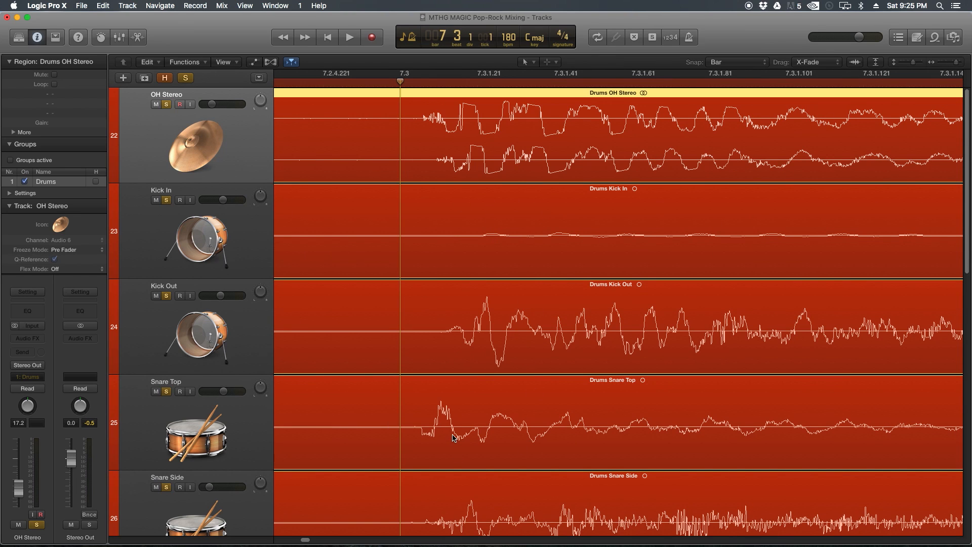
scroll(453, 438, down, 1)
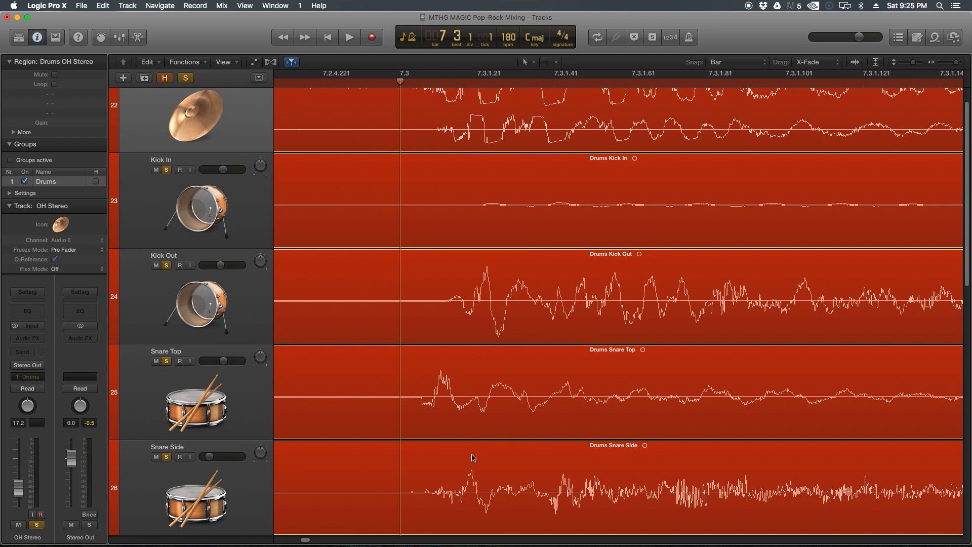
Step: Select the Snare Top and Kick In regions in turn and examine the surrounding drum hits at wider magnifications
key(super+Left)
key(super+Left)
click(474, 399)
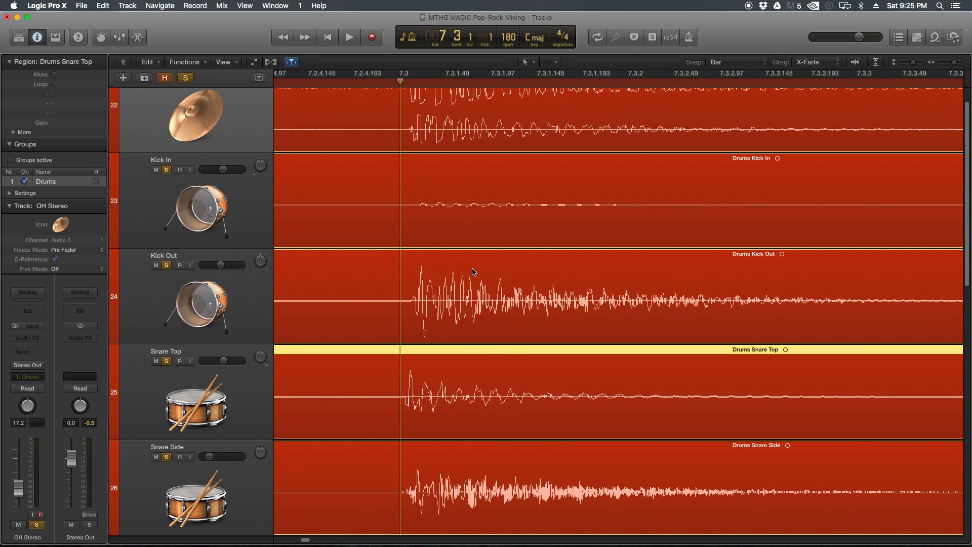
click(477, 211)
key(super+Left)
key(super+Left)
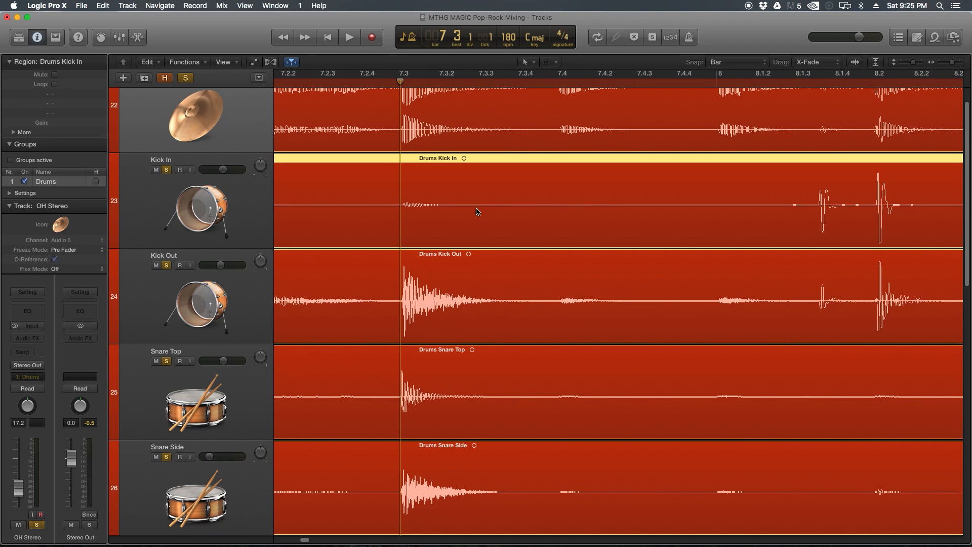
key(super+Left)
key(super+Left)
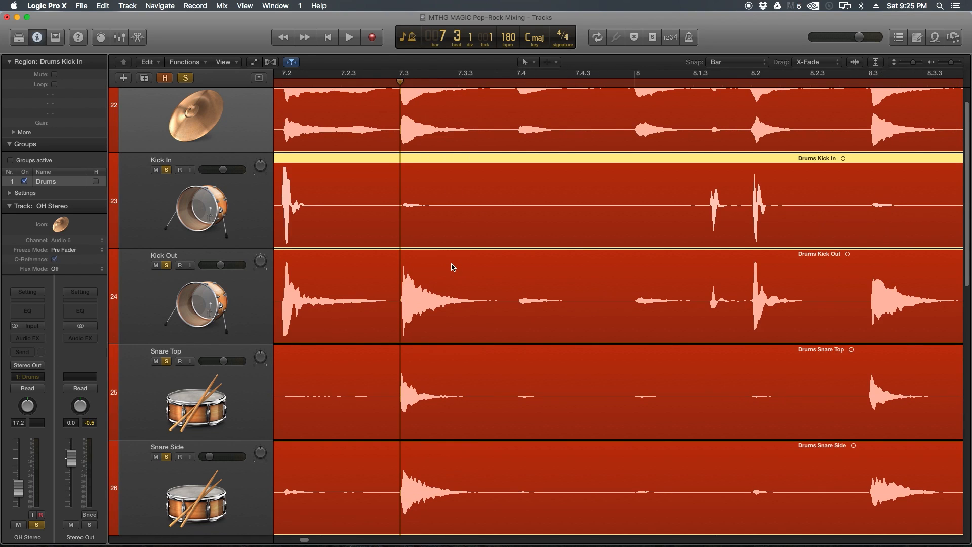
Step: Examine the snare hit at 7.3 across OH Stereo, both kick tracks, Snare Top and Snare Side at several close magnifications
key(super+Right)
key(super+Right)
key(super+Right)
key(super+Right)
key(super+Right)
key(super+Right)
key(super+Right)
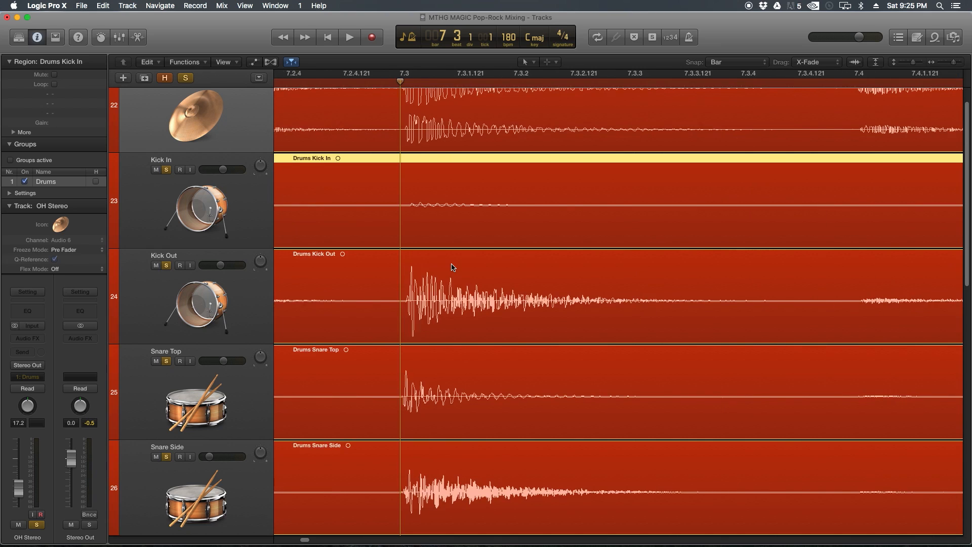
key(super+Left)
key(super+Left)
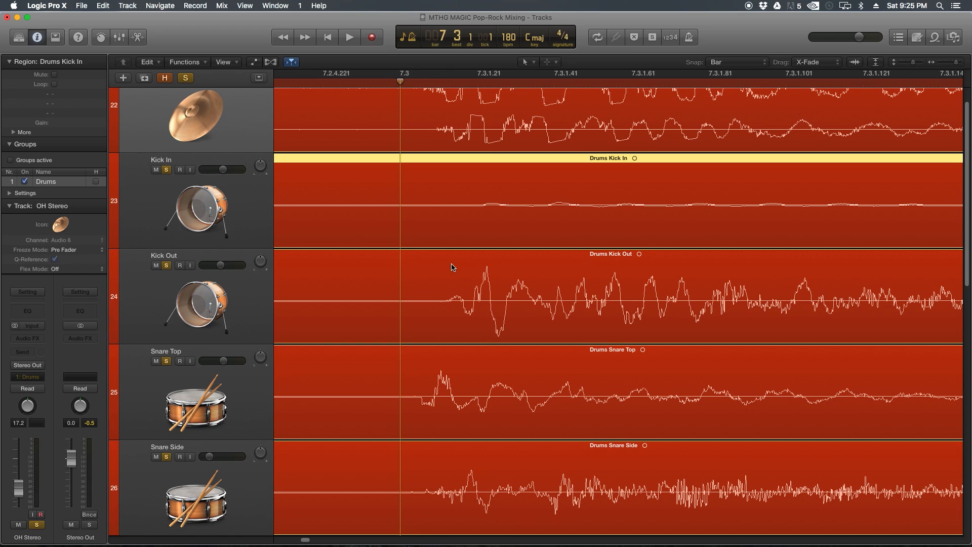
key(super+Left)
key(super+Left)
key(super+Left)
key(super+Left)
key(super+Left)
key(super+Left)
key(super+Left)
key(super+Left)
key(super+Left)
key(super+Left)
key(super+Left)
key(super+Left)
key(super+Left)
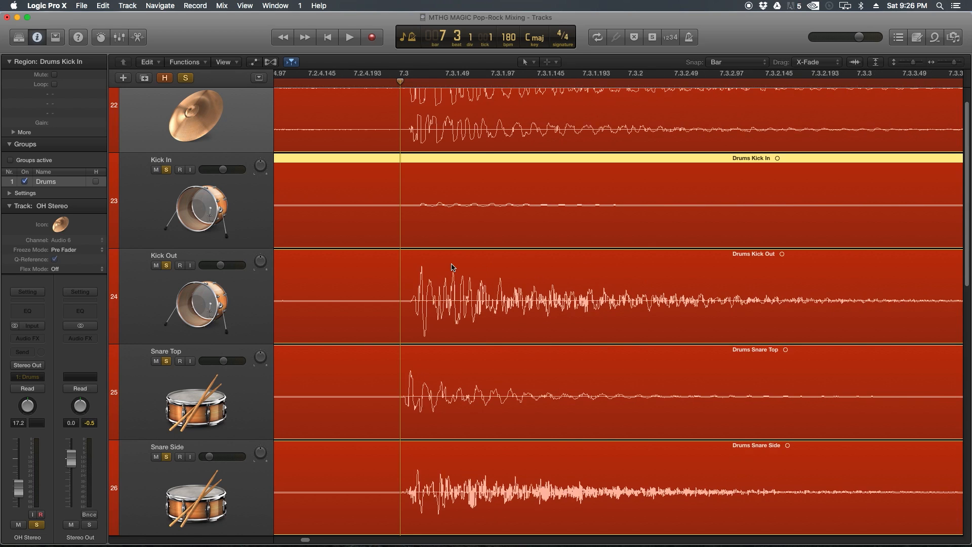
Step: Move the OH Stereo track below Snare Side and solo Tom 1 and Tom 2 as well
key(super+Left)
key(super+Left)
drag(193, 122, 212, 440)
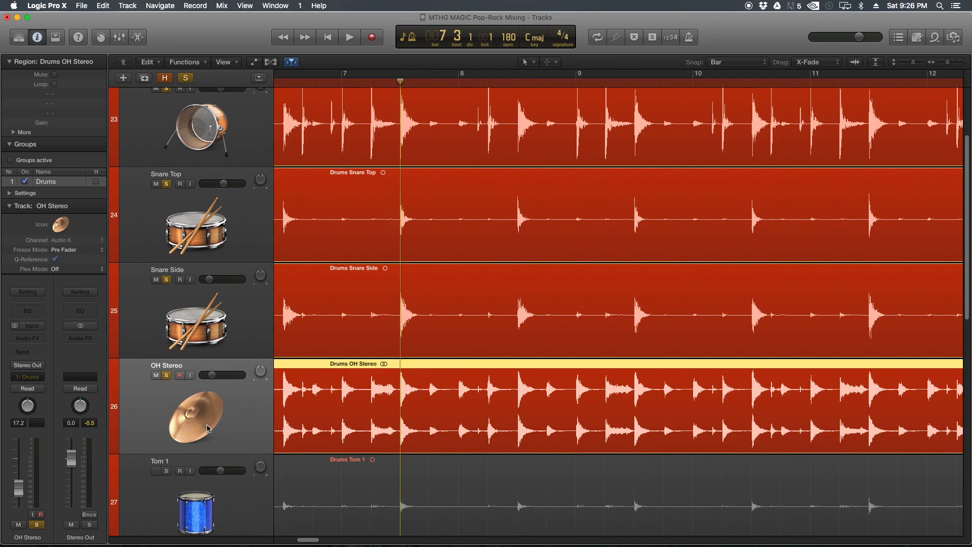
scroll(167, 339, down, 4)
drag(166, 336, 166, 431)
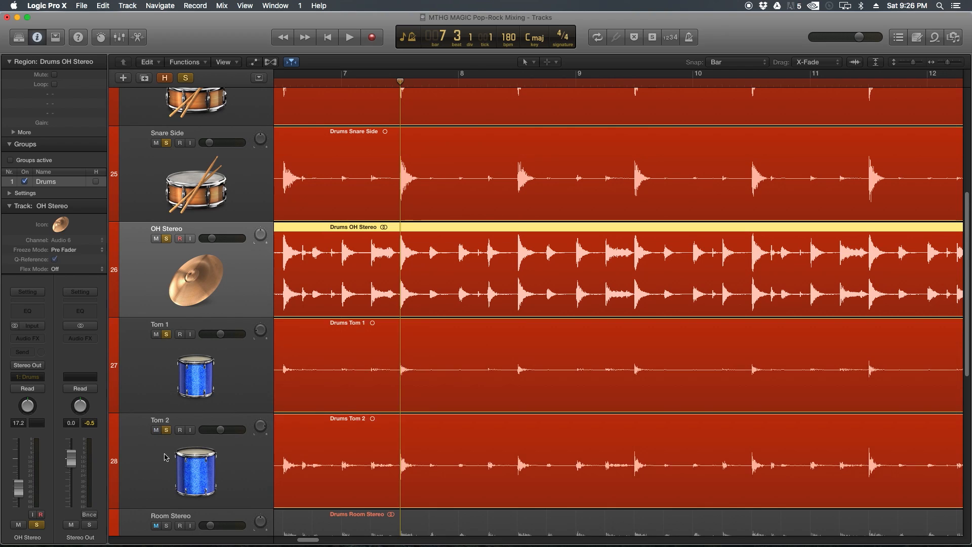
Step: Place the playhead at bar 36 and bring the tom fill just before BRIDGE 1 into close view
key(super+Left)
key(super+Left)
key(super+Left)
key(super+Left)
key(super+Left)
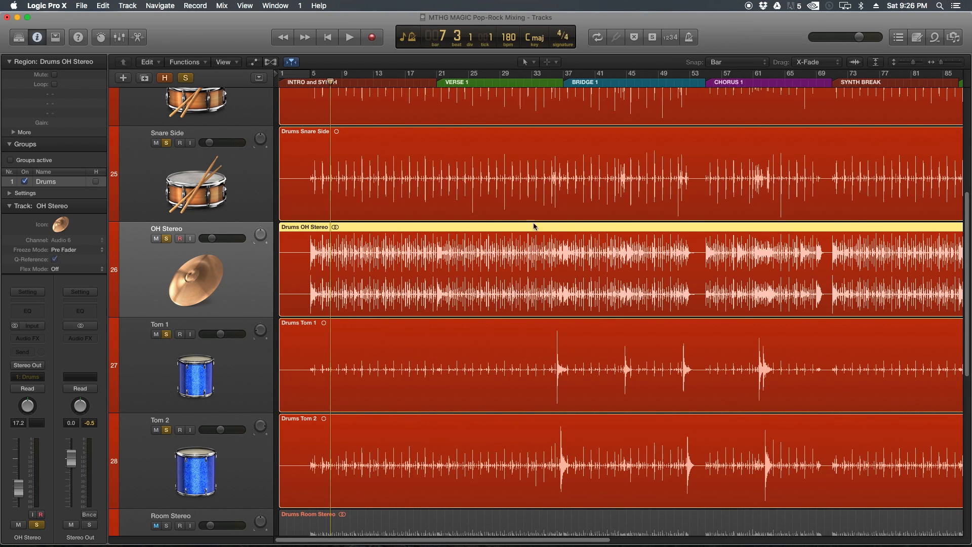
click(559, 85)
key(super+Right)
key(super+Right)
key(super+Right)
key(super+Right)
key(super+Right)
key(super+Right)
key(super+Right)
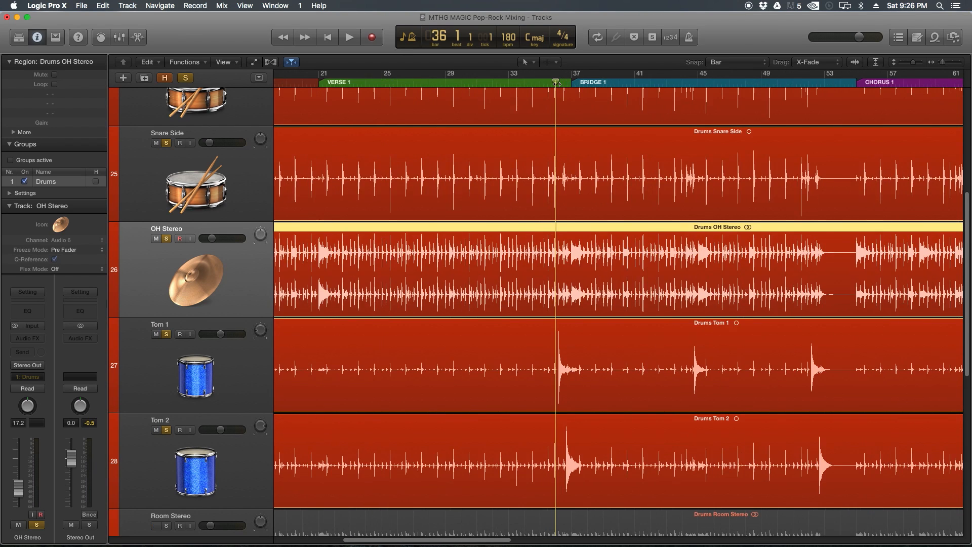
key(super+Right)
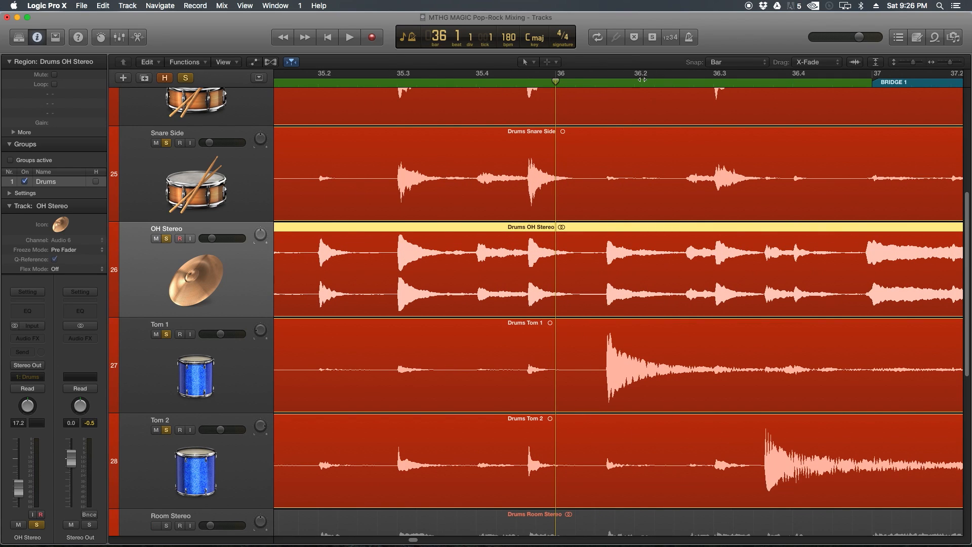
Step: Place the playhead on the Tom 1 hit in bar 36 and compare its waveform with OH Stereo up close
click(642, 77)
key(super+Right)
click(583, 81)
key(super+Right)
key(super+Right)
key(super+Right)
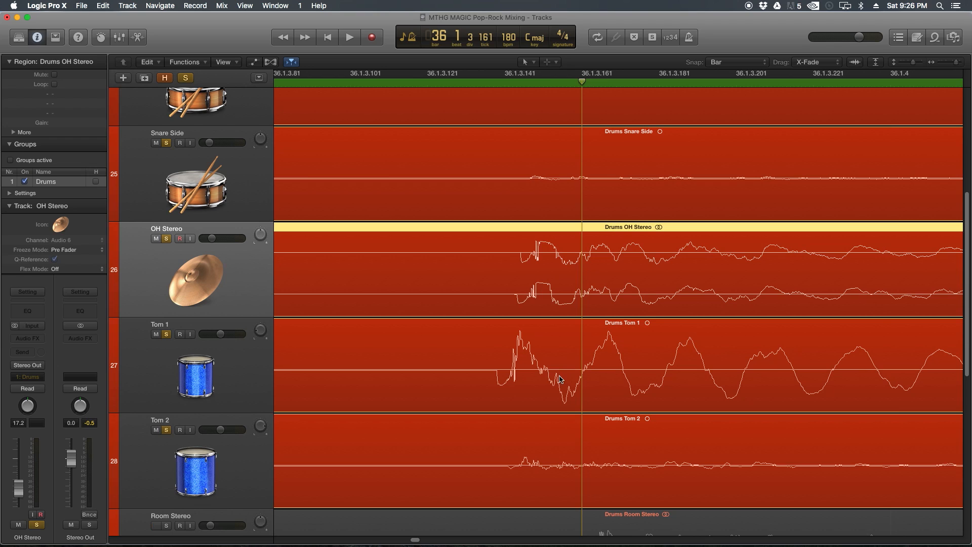
key(super+Left)
key(super+Left)
key(super+Left)
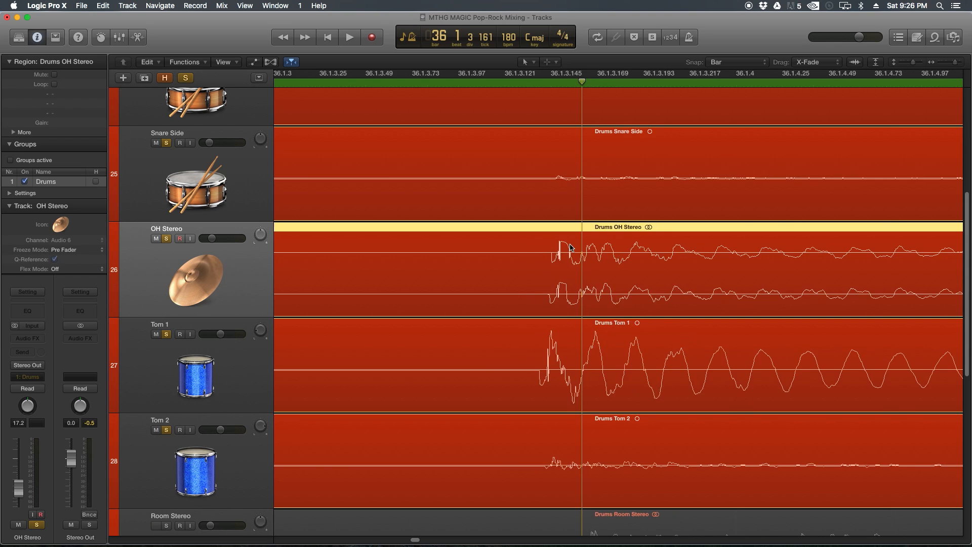
Step: Place the playhead at the Tom 2 hit before BRIDGE 1 and compare its waveform with OH Stereo up close
key(super+Left)
key(super+Left)
key(super+Left)
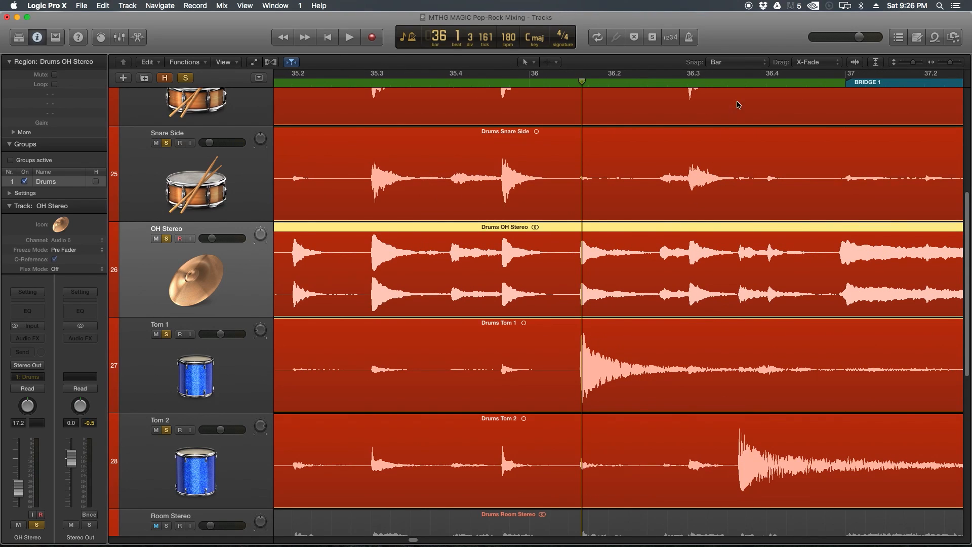
click(742, 82)
key(super+Right)
key(super+Right)
key(super+Right)
key(super+Right)
key(super+Right)
key(super+Right)
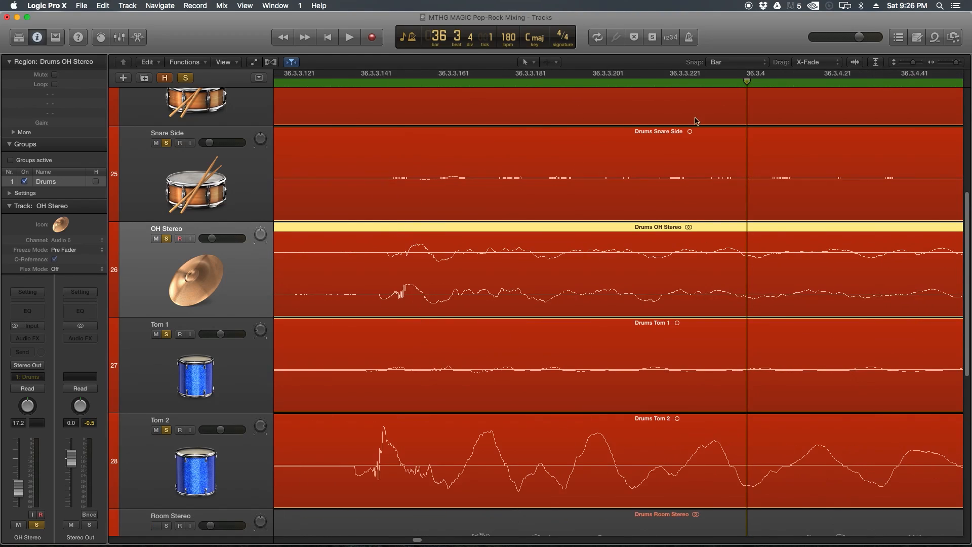
key(super+Left)
key(super+Left)
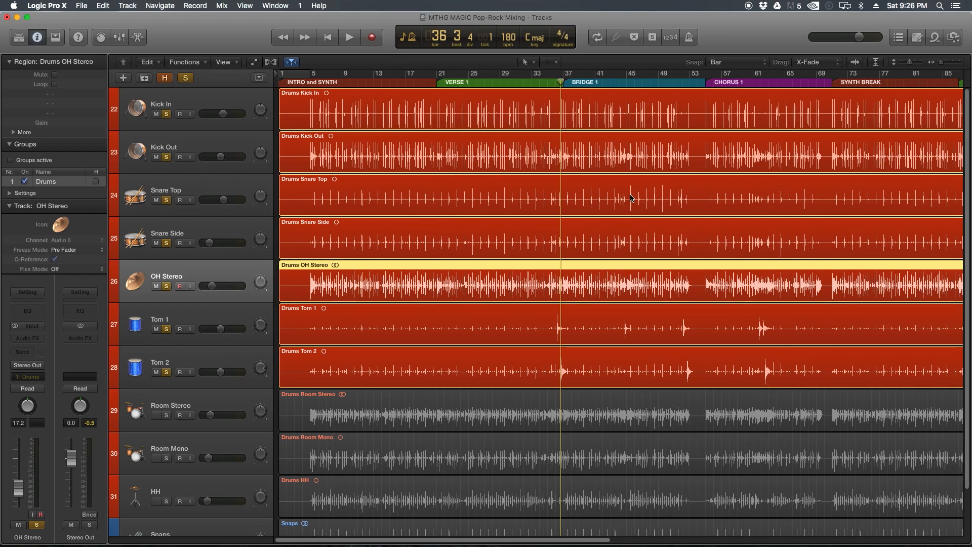
Step: Open the Snare Top region in the audio file editor and make the editor area taller
click(225, 189)
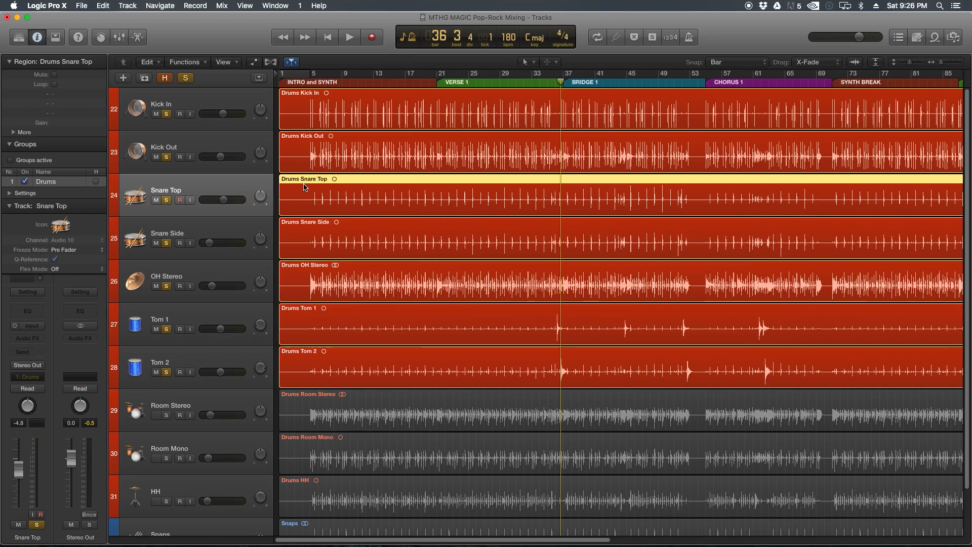
double_click(363, 201)
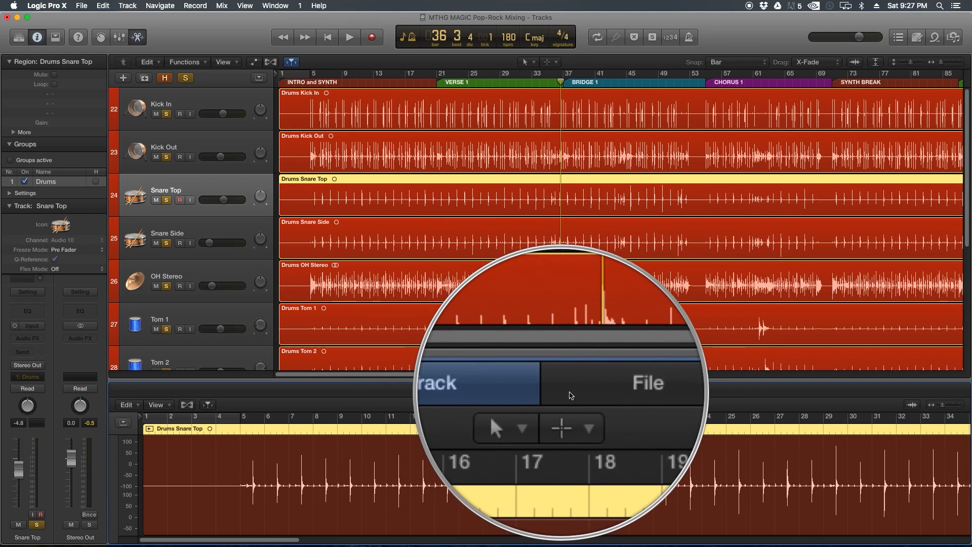
click(573, 393)
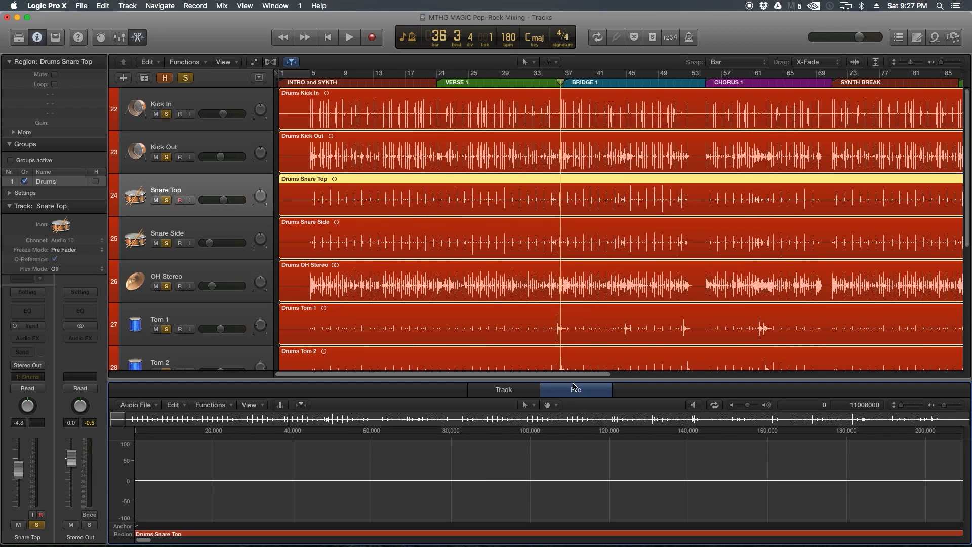
drag(572, 381, 559, 304)
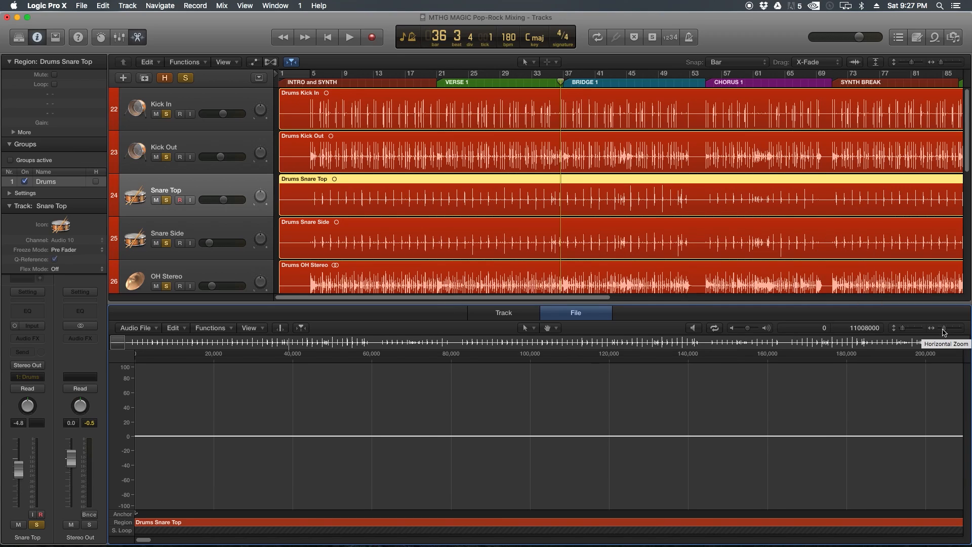
Step: Select the entire Snare Top audio file and invert its phase with the Invert function
drag(945, 332, 936, 331)
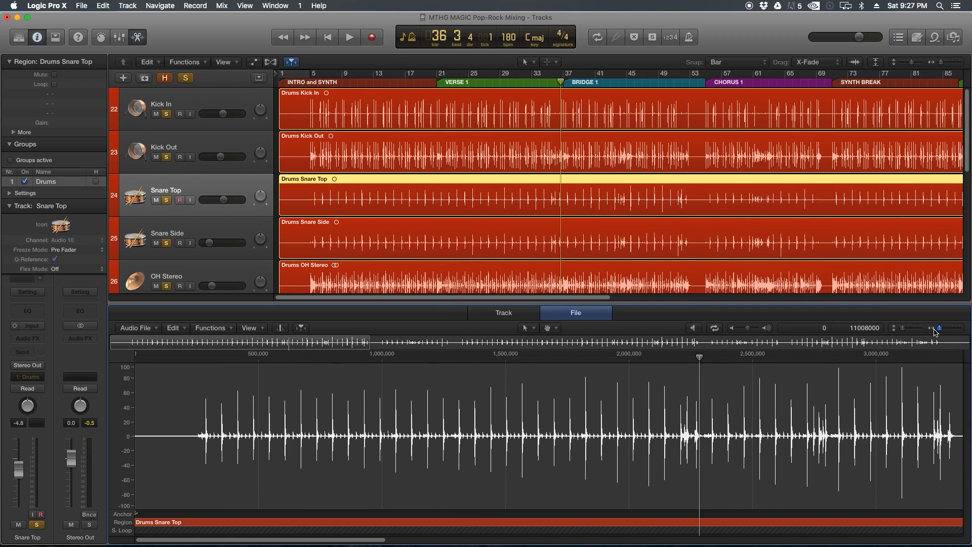
click(249, 427)
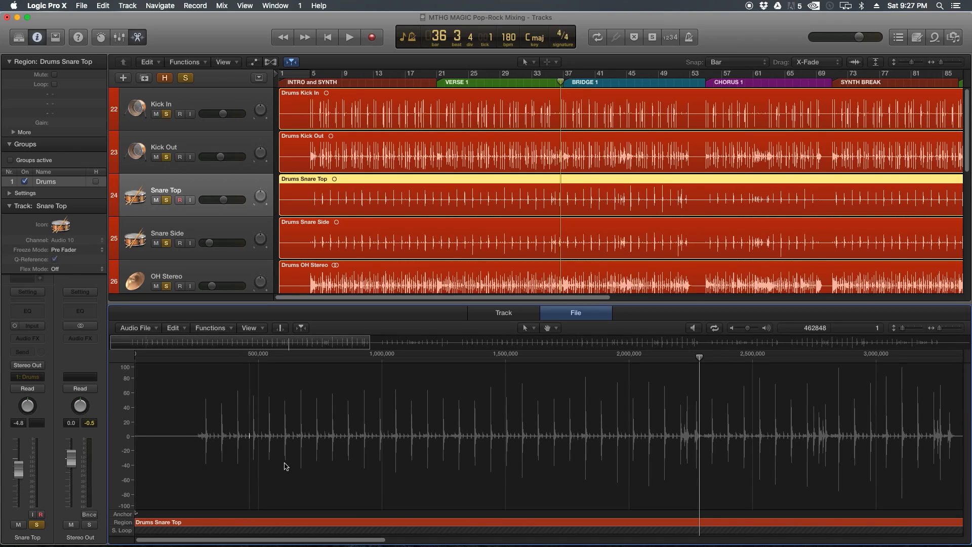
key(super+a)
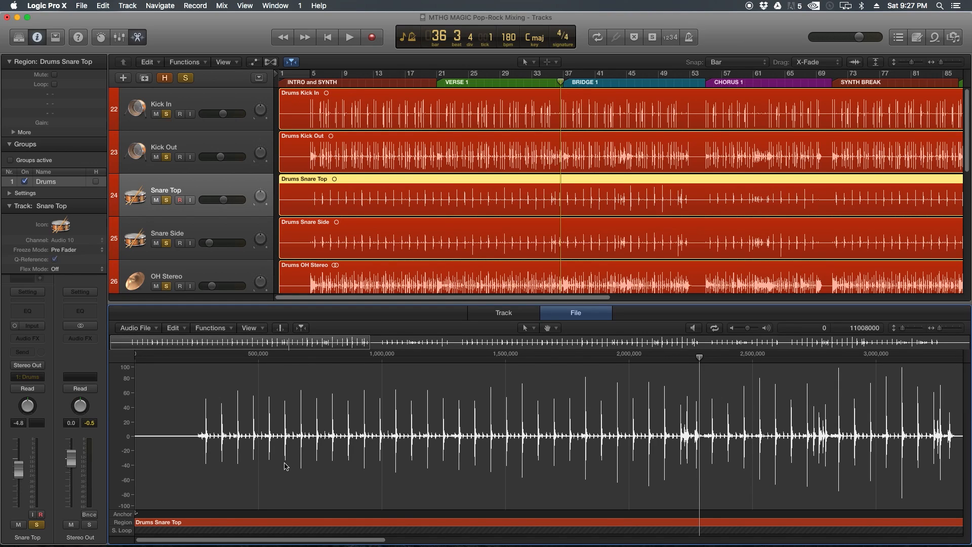
click(210, 328)
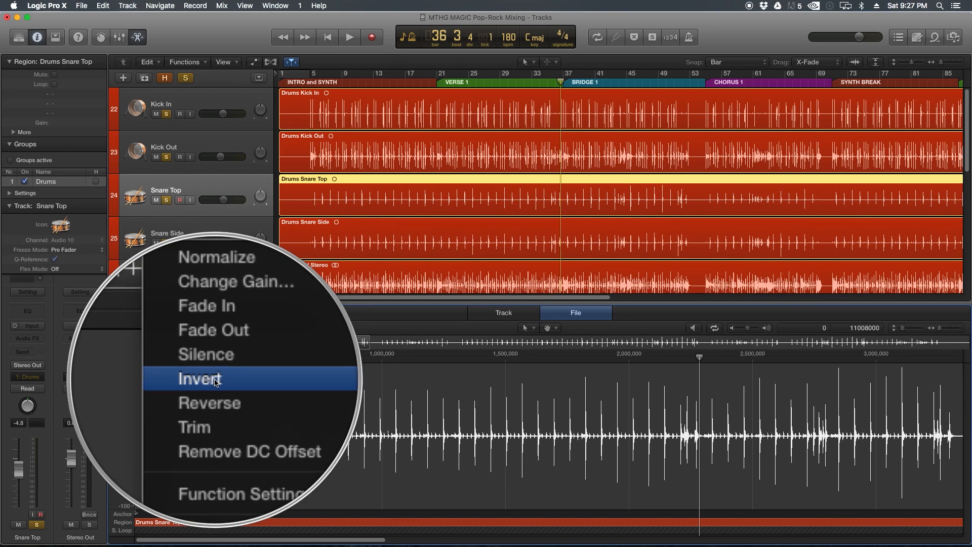
click(216, 384)
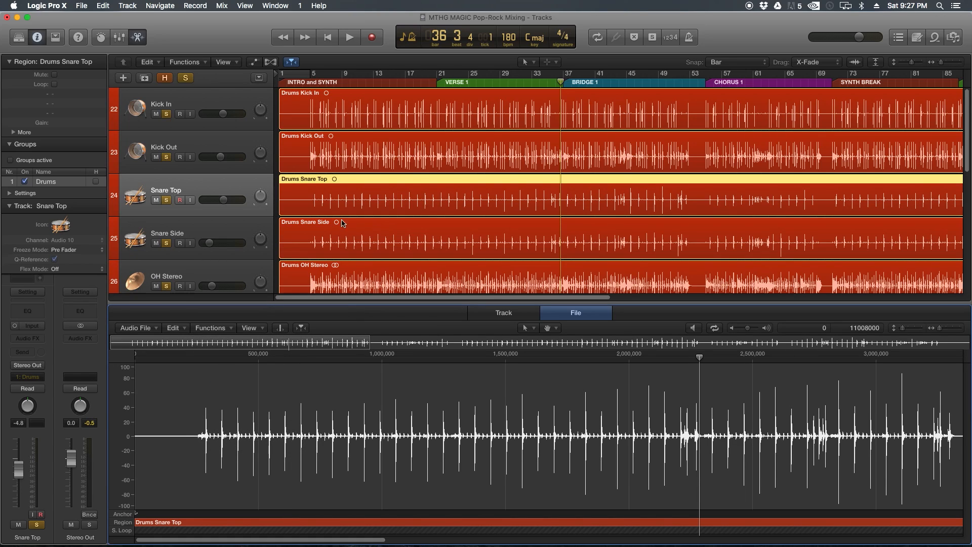
Step: Invert the phase of the entire Kick In audio file and close the audio editor
click(364, 108)
key(Tab)
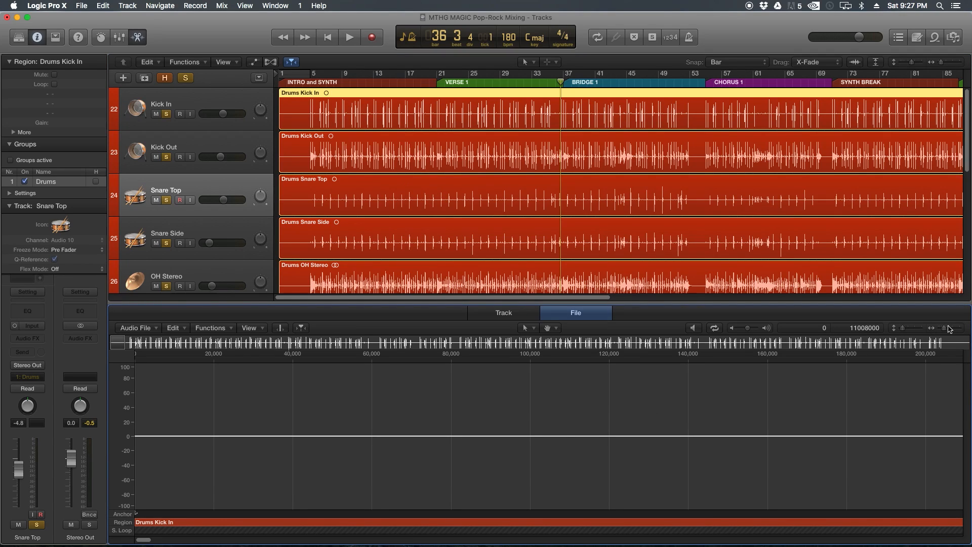
drag(946, 330, 940, 329)
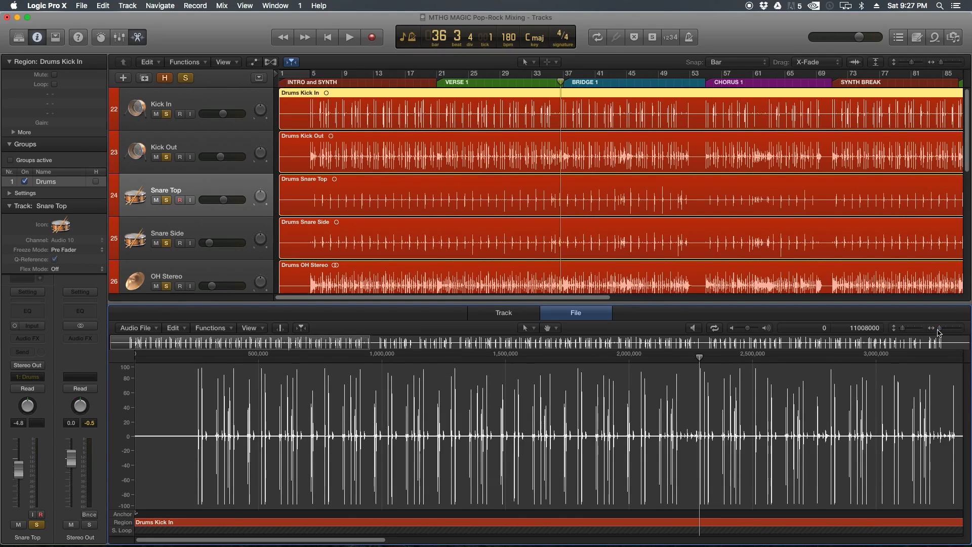
click(225, 330)
click(225, 383)
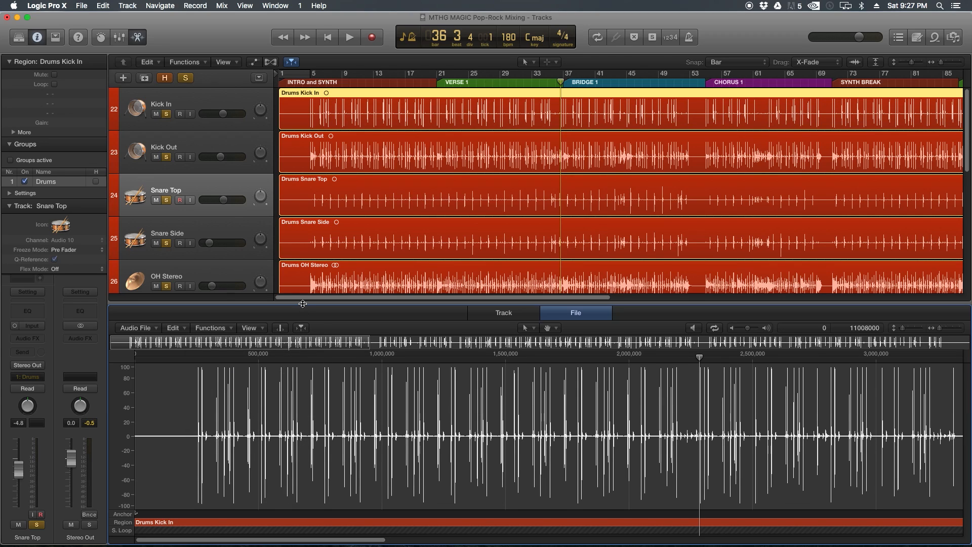
drag(300, 328, 307, 471)
key(e)
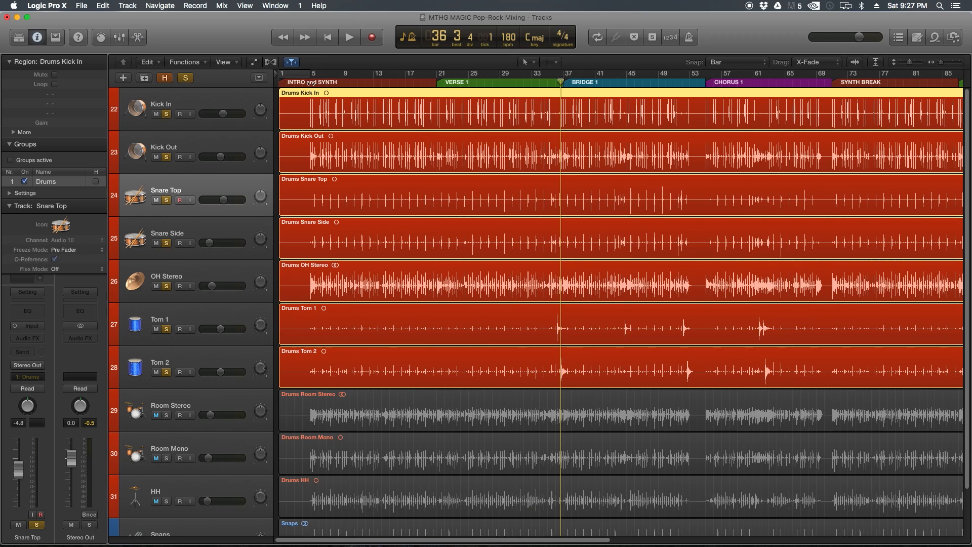
Step: Place the playhead at bar 5 and compare the first kick hit on Kick In and Kick Out up close
click(311, 84)
key(super+Right)
key(super+Right)
key(super+Right)
key(super+Right)
key(super+Right)
key(super+Right)
key(super+Right)
key(super+Right)
key(super+Right)
key(super+Right)
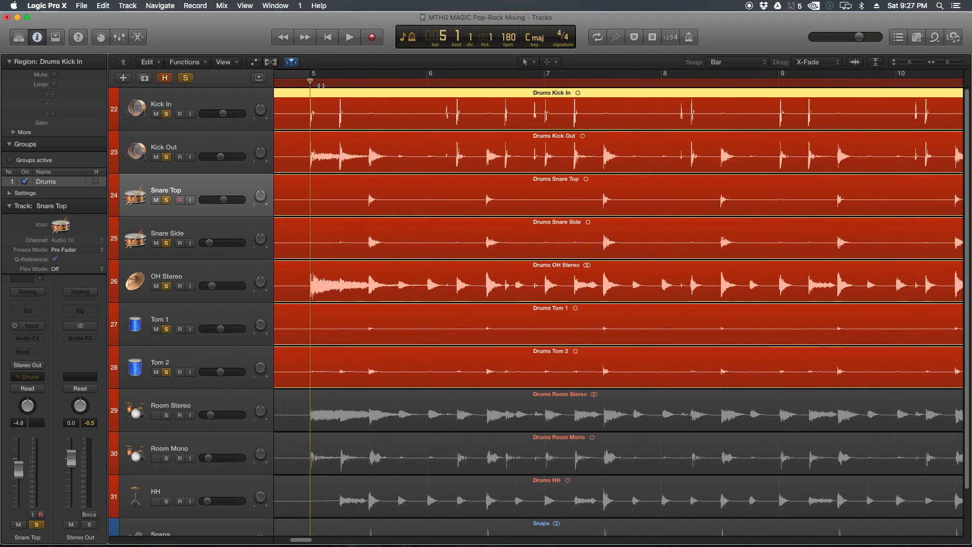
key(super+Right)
key(super+Right)
key(super+Right)
key(super+Right)
key(super+Right)
key(super+Right)
key(super+Right)
key(super+Right)
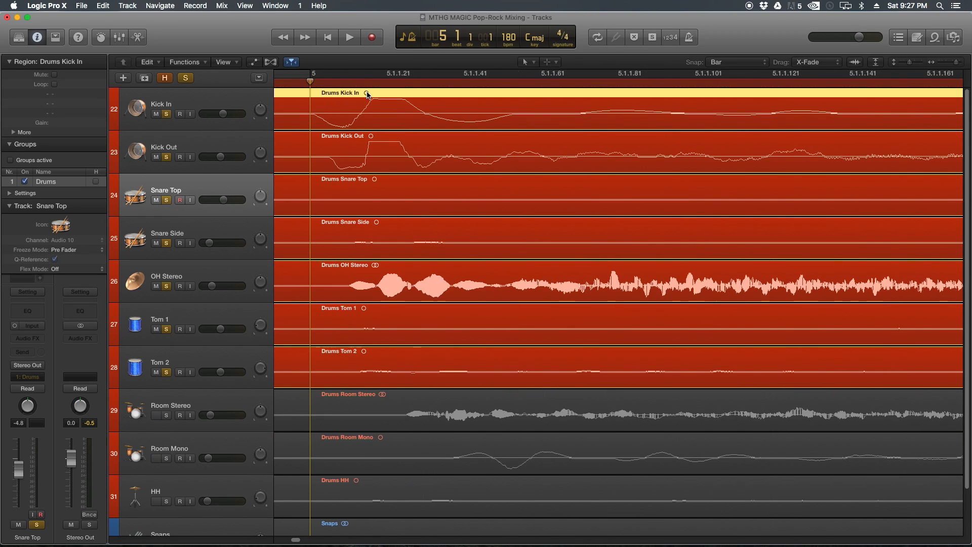
Step: Place the playhead at 5.3 and compare the snare hit on Snare Top, Snare Side and OH Stereo at several magnifications
key(super+Left)
key(super+Left)
key(super+Left)
key(super+Left)
key(super+Left)
key(super+Left)
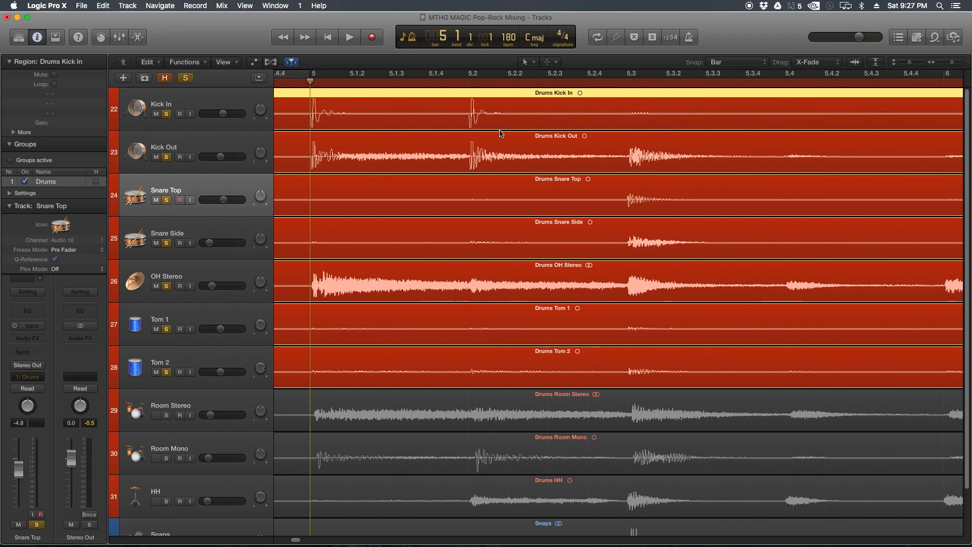
click(628, 82)
key(super+Right)
key(super+Right)
key(super+Right)
key(super+Right)
key(super+Right)
key(super+Right)
key(super+Right)
key(super+Right)
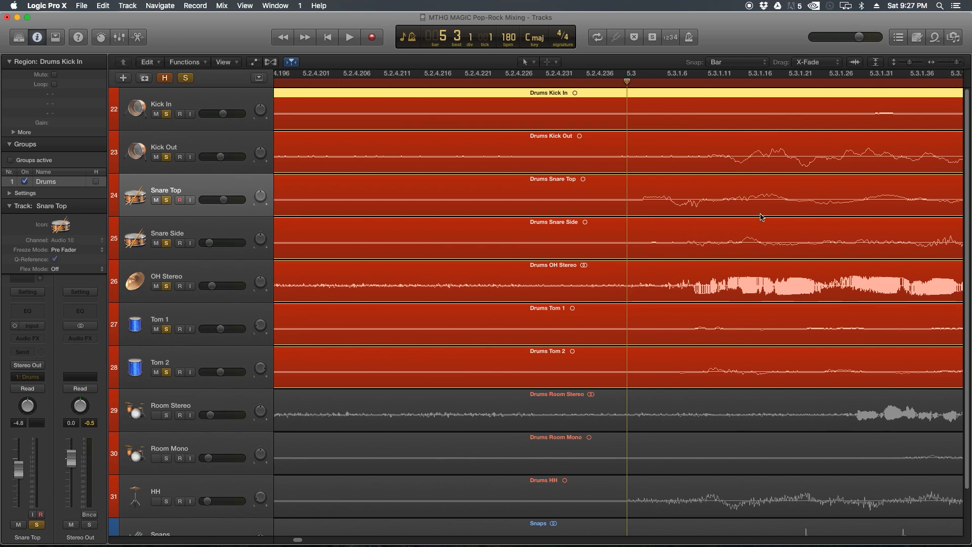
key(super+Left)
key(super+Left)
key(super+Left)
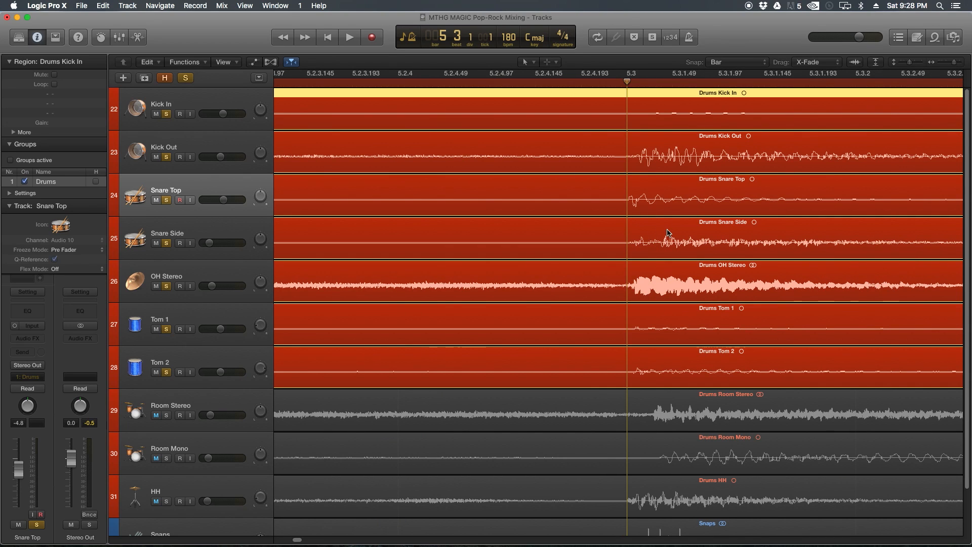
key(super+Right)
key(super+Right)
key(super+Right)
key(super+Right)
key(super+Right)
key(super+Right)
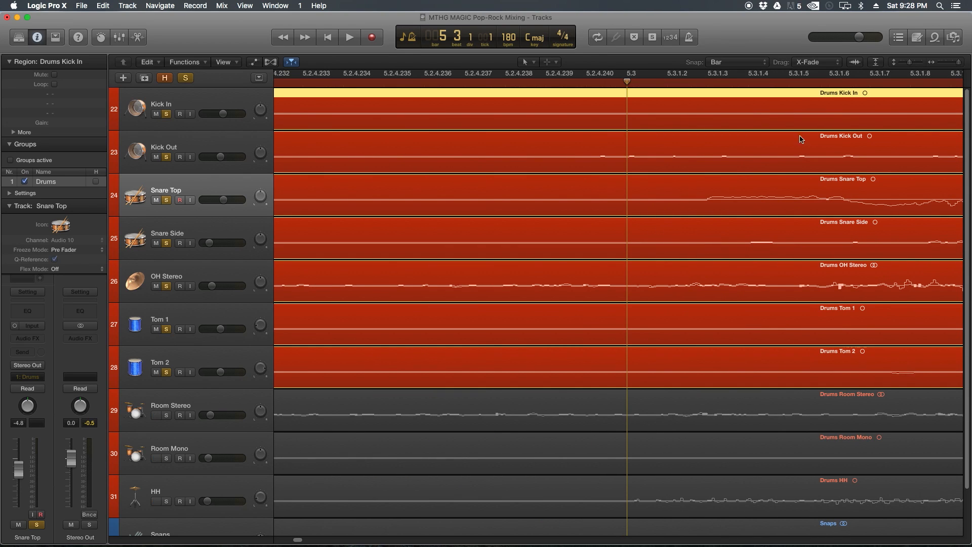
Step: Show the intro from bar 1 to about bar 12 and place the playhead at bar 5, where the drums begin
key(super+Left)
key(super+Left)
key(super+Left)
key(super+Left)
key(super+Left)
key(super+Left)
key(super+Left)
key(super+Left)
key(super+Left)
key(super+Left)
key(super+Left)
key(super+Left)
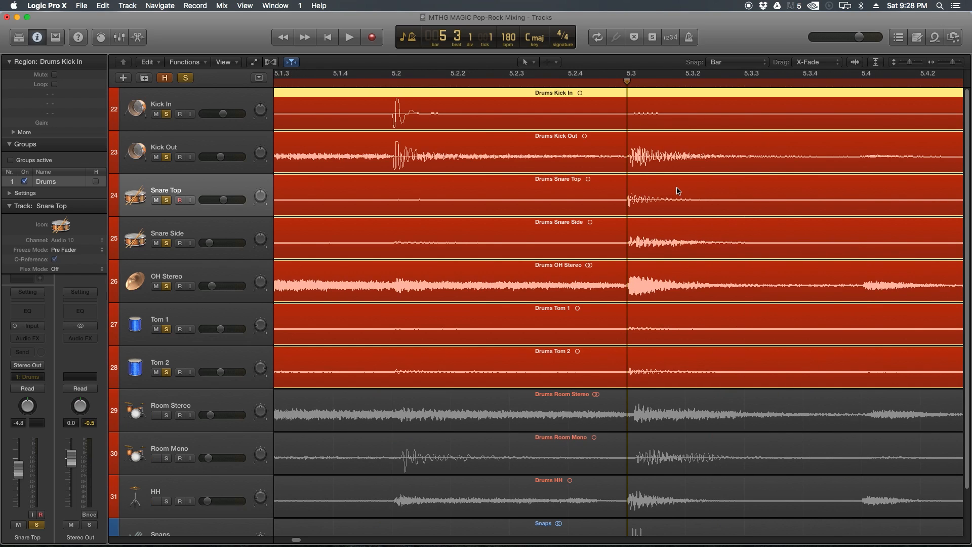
key(super+Left)
key(super+Left)
key(super+Left)
key(super+Left)
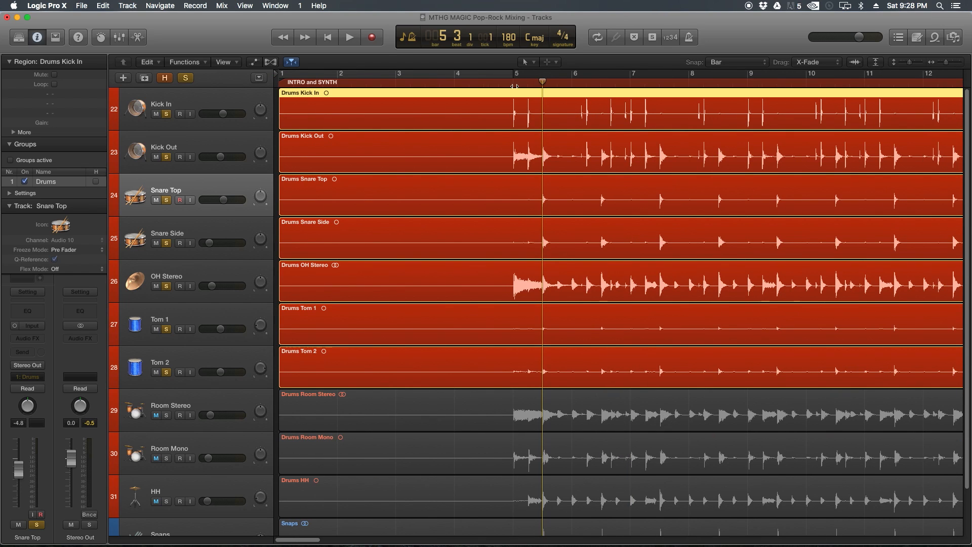
click(505, 84)
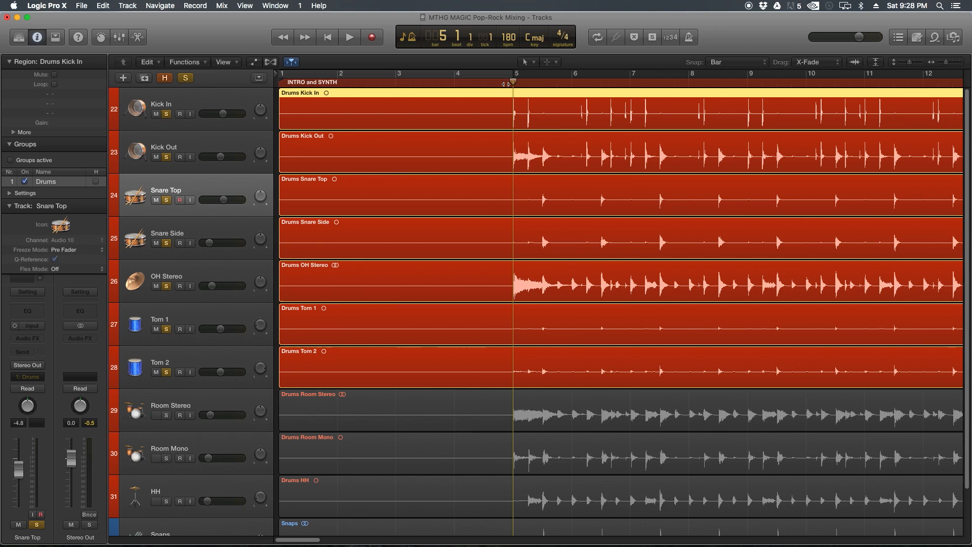
Step: Briefly play the drums from just before bar 5 and show the arrangement from bar 1 through the start of Chorus 1
click(497, 83)
key(super+Left)
key(super+Left)
key(space)
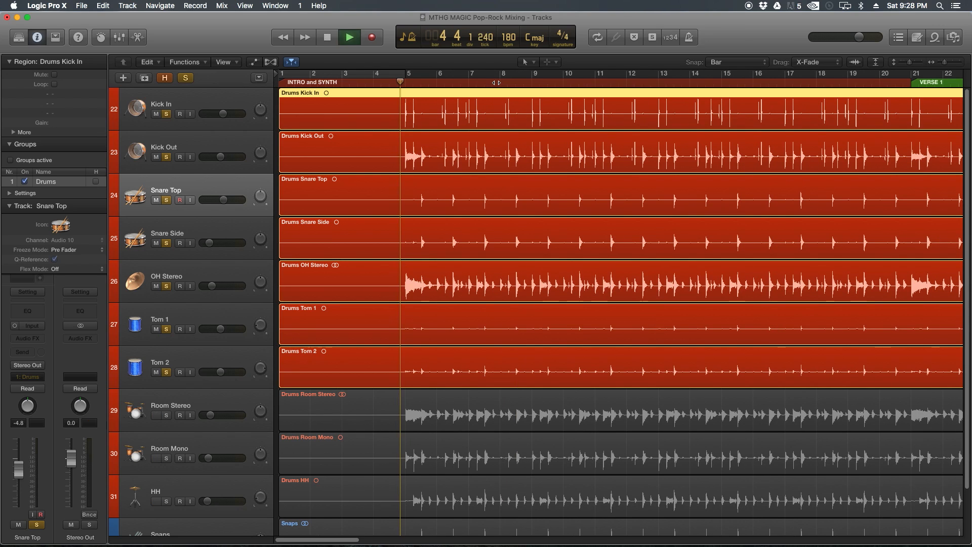
key(super+Left)
key(super+Left)
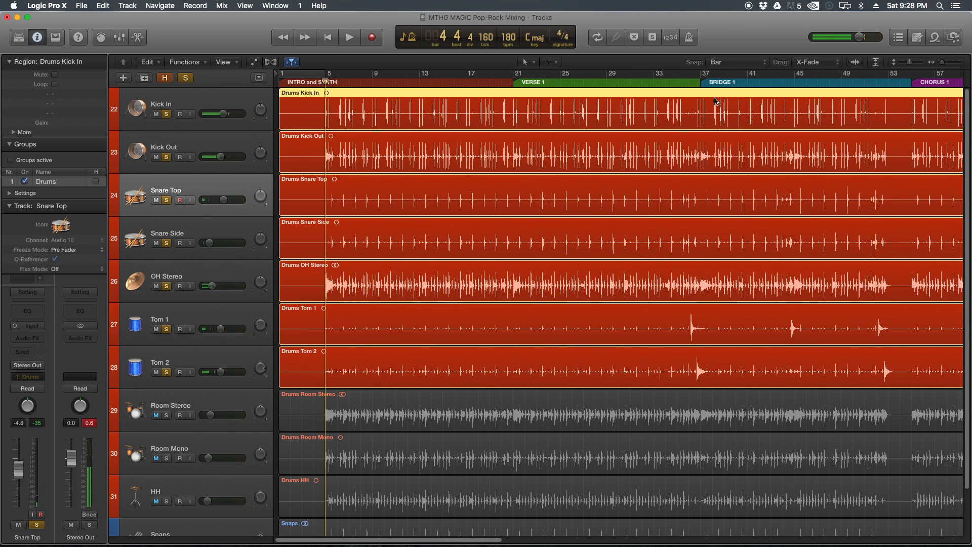
Step: Play the soloed drums from about bar 30 through the tom fill into Bridge 1
click(688, 86)
key(super+Right)
key(super+Right)
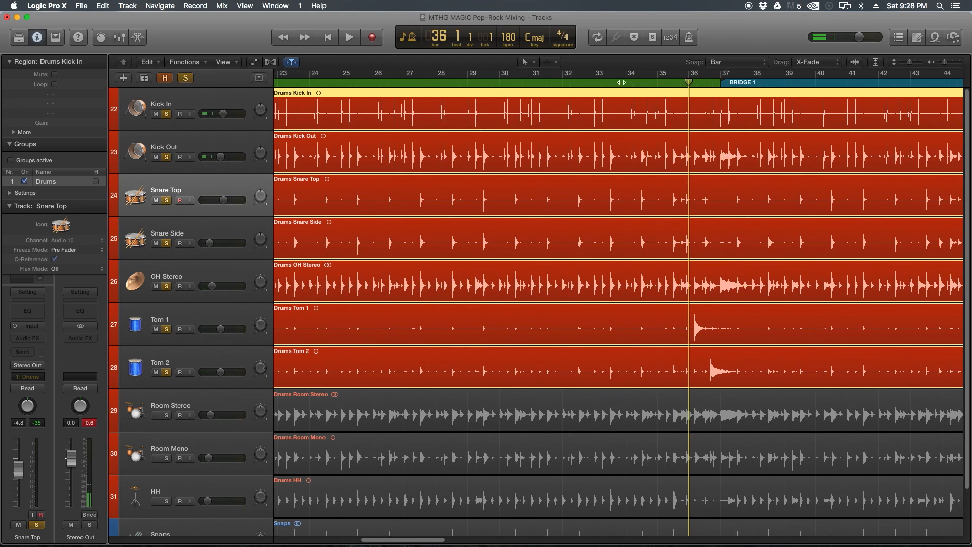
click(519, 85)
key(space)
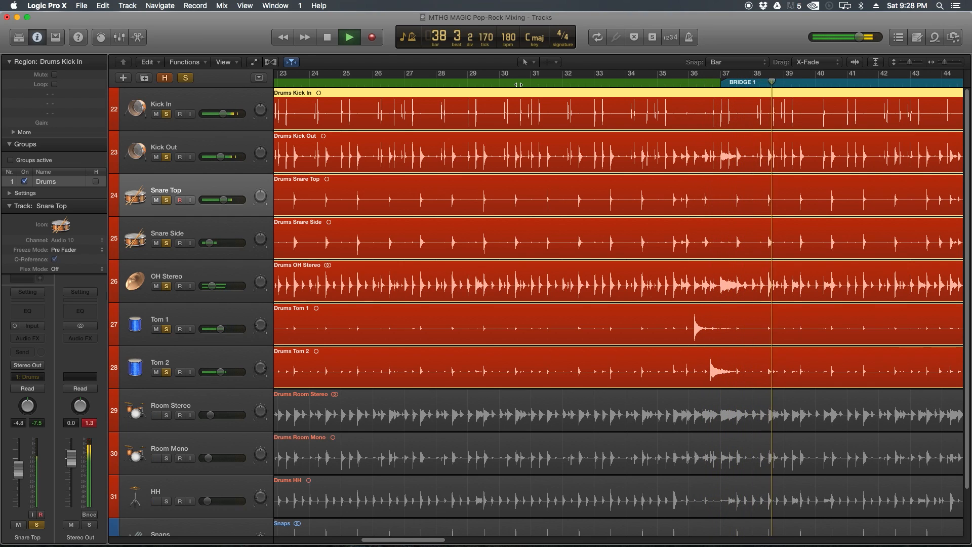
key(space)
Step: Show the song from bar 1 to Chorus 1 and place the playhead at bar 5
key(super+Left)
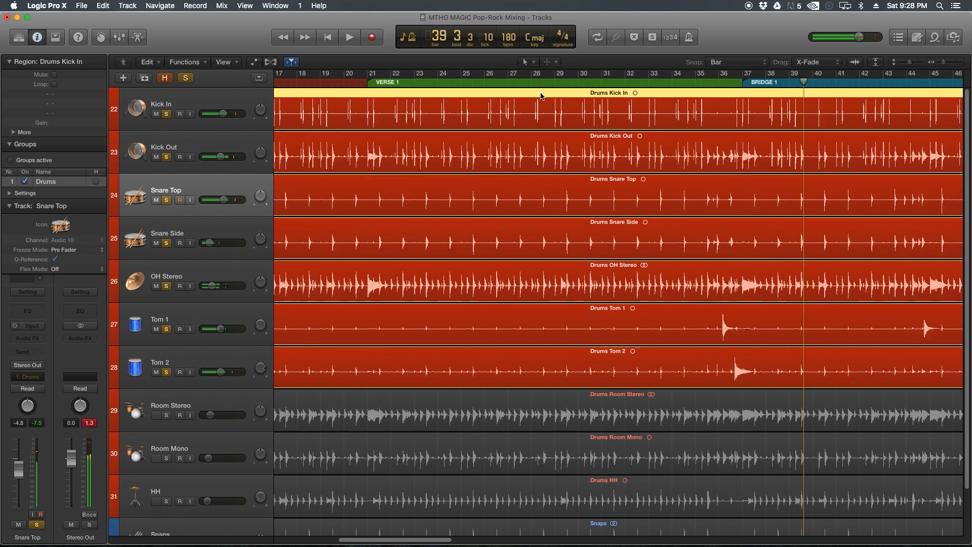
key(shift+comma)
key(super+Left)
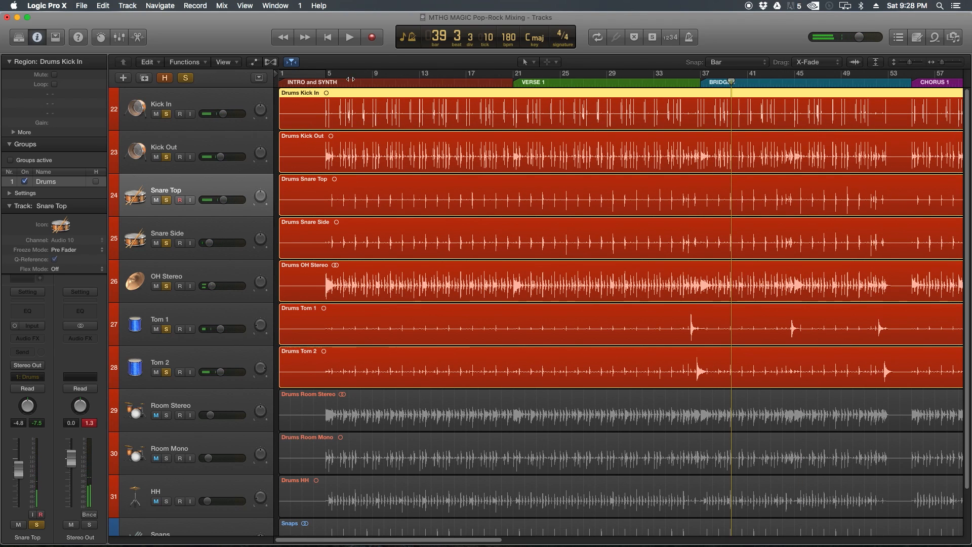
click(333, 82)
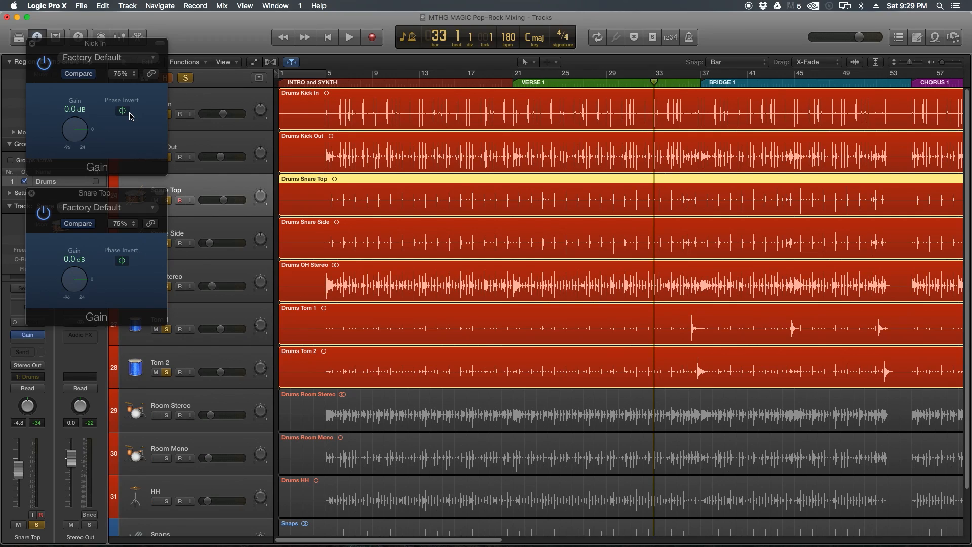
Step: Play the phase-inverted drums from bar 33 and turn off Phase Invert in the Kick In and Snare Top Gain plug-ins
key(space)
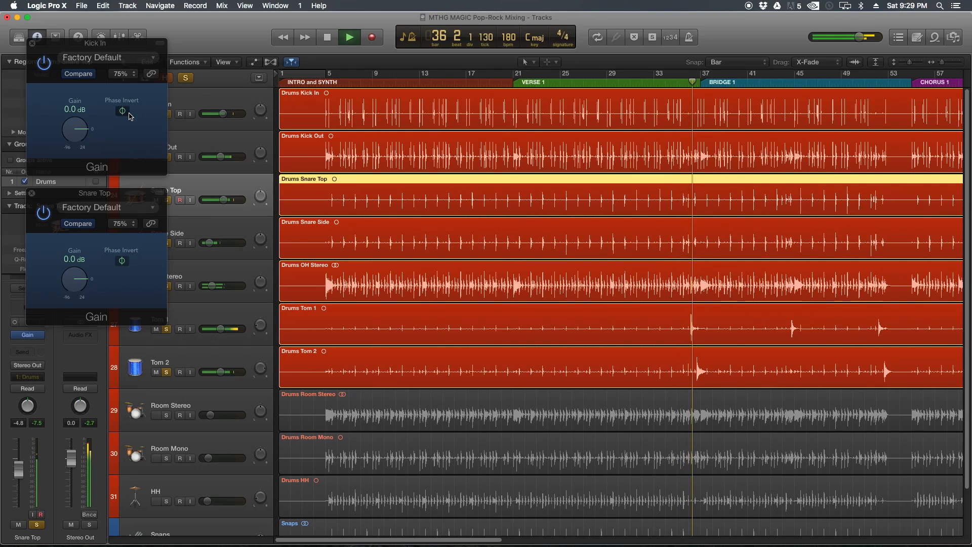
key(space)
click(123, 111)
click(122, 261)
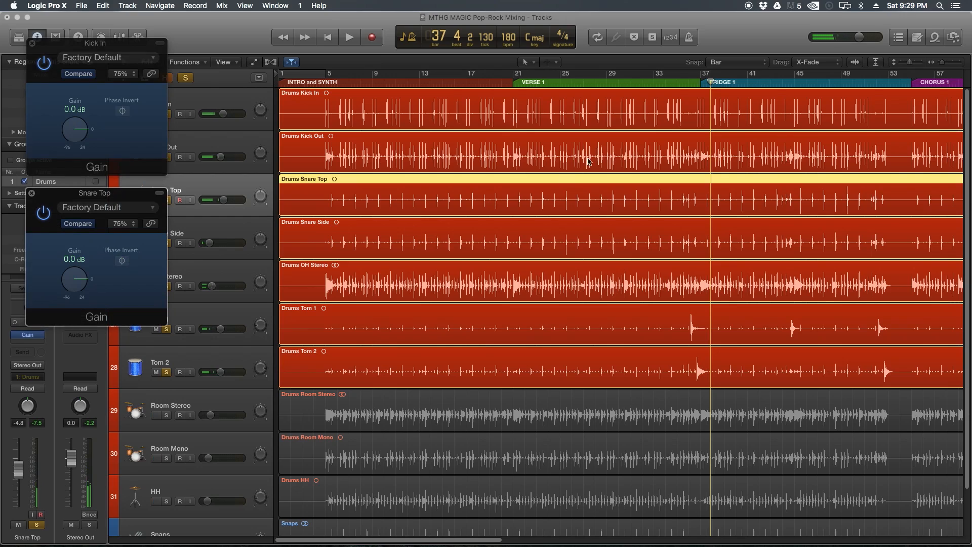
Step: Replay the drums from bar 33 into Bridge 1 with both phase inversions off for comparison
click(654, 81)
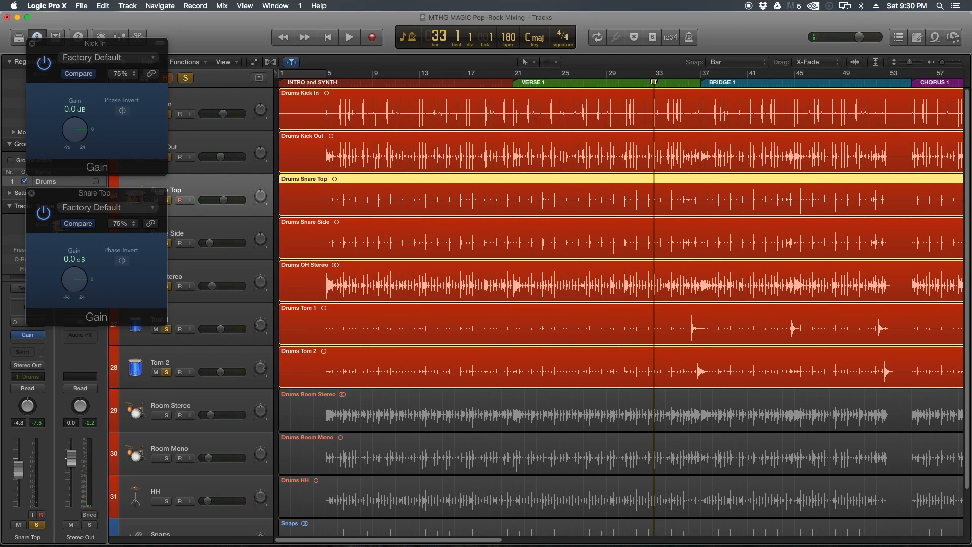
key(space)
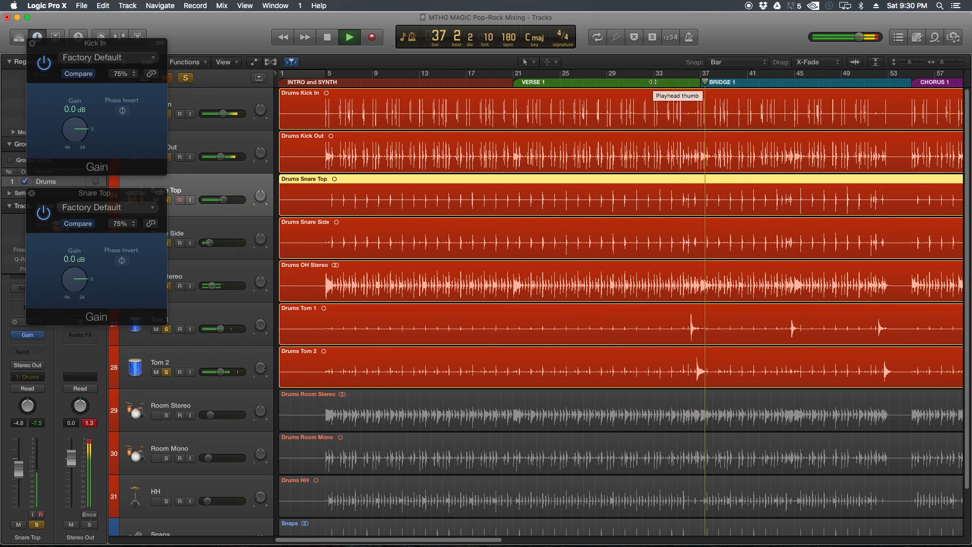
key(space)
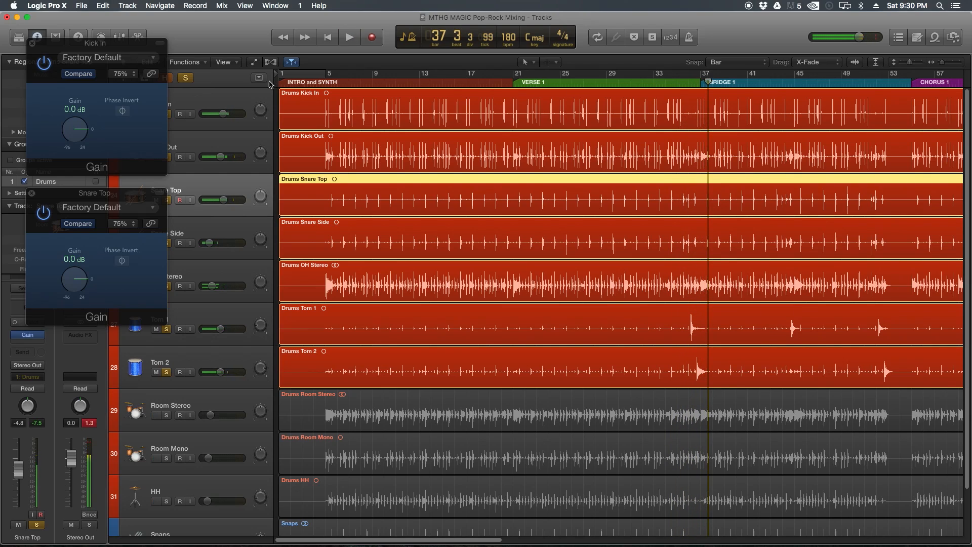
Step: Close both Gain plug-in windows and remove the Gain plug-in from the Snare Top and Kick In tracks
click(31, 43)
click(31, 193)
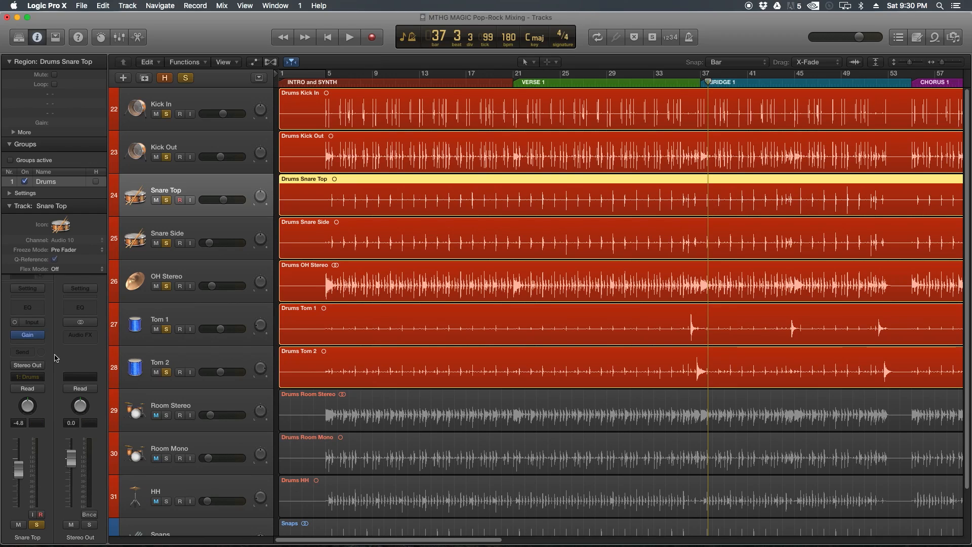
click(41, 336)
click(37, 349)
click(176, 97)
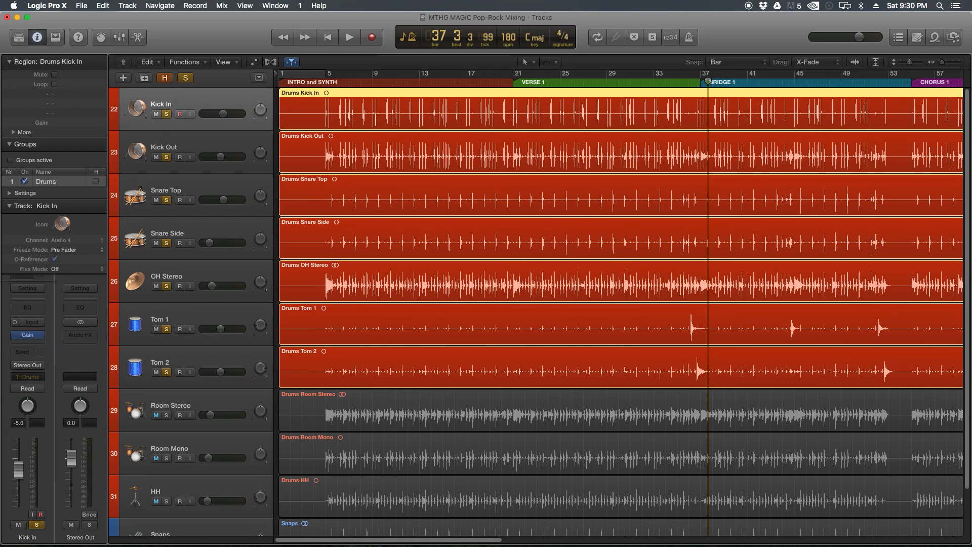
click(42, 337)
click(37, 349)
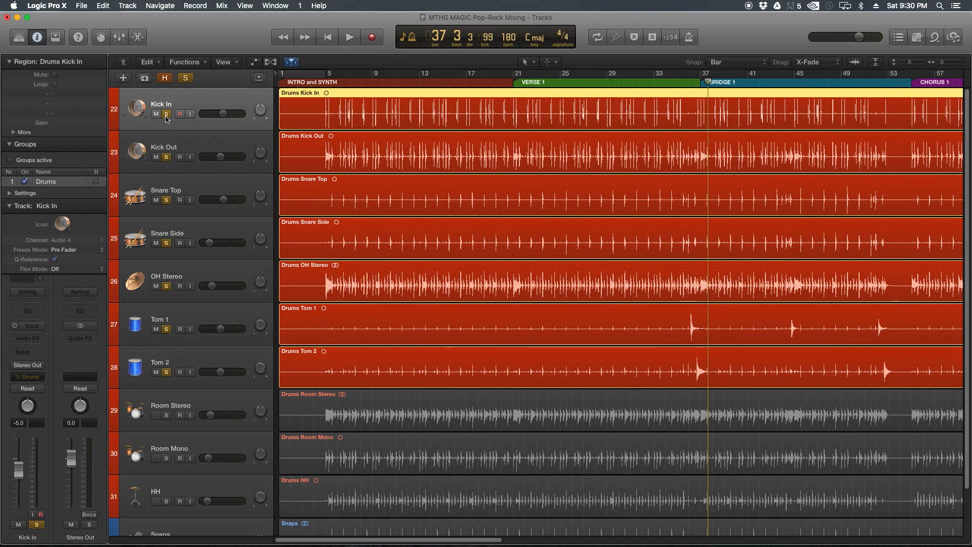
Step: Move the OH Stereo track below Tom 2 in the track list
scroll(164, 363, down, 2)
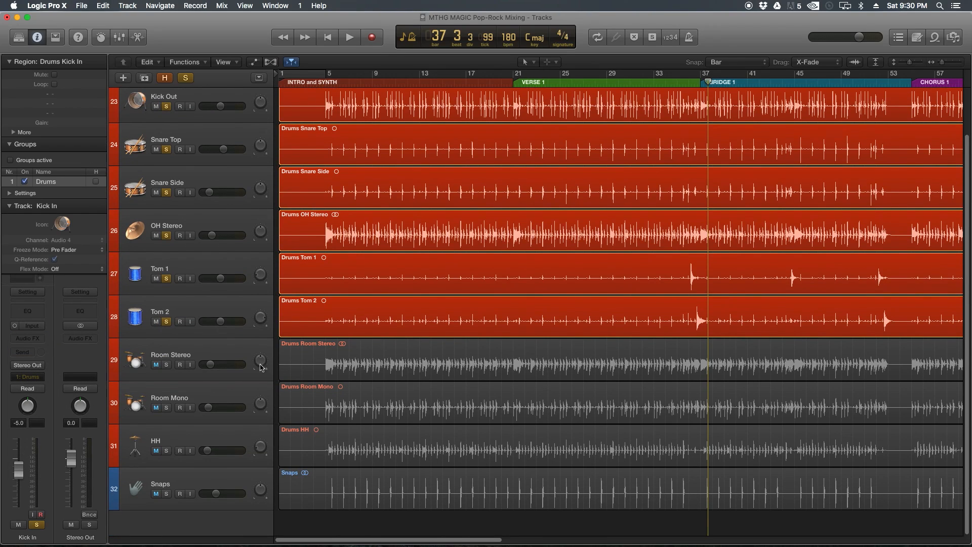
scroll(267, 203, up, 2)
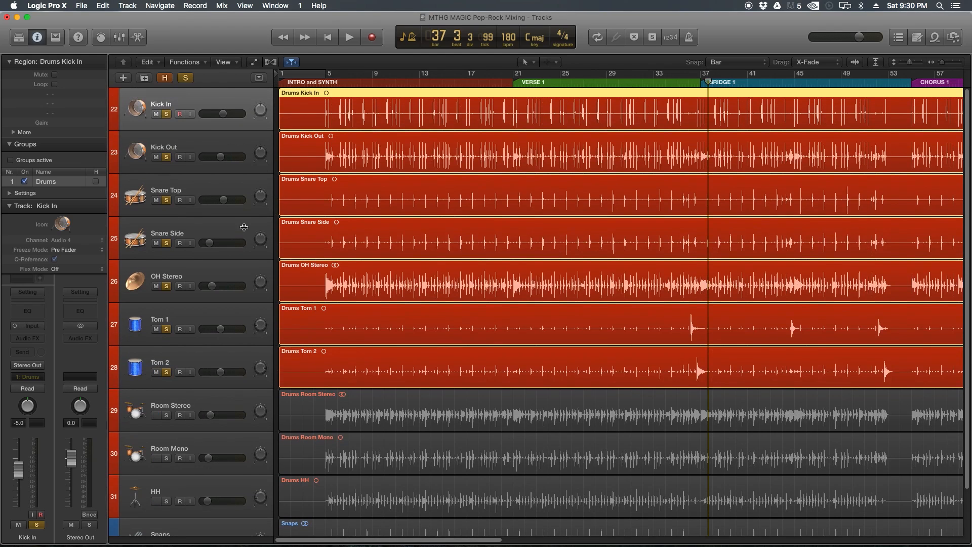
click(199, 283)
drag(200, 282, 197, 370)
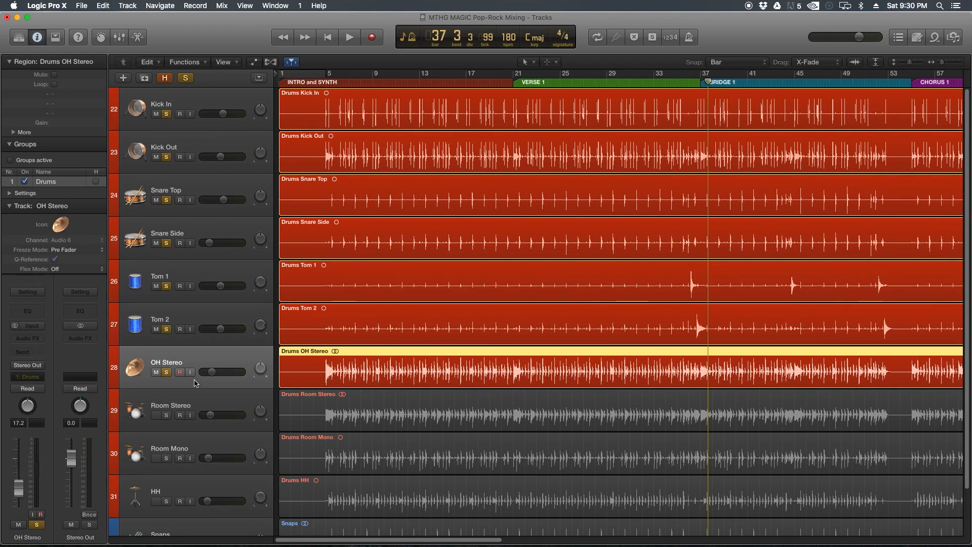
Step: Add the Room Stereo, Room Mono and HH tracks to the soloed drums
click(166, 415)
click(167, 458)
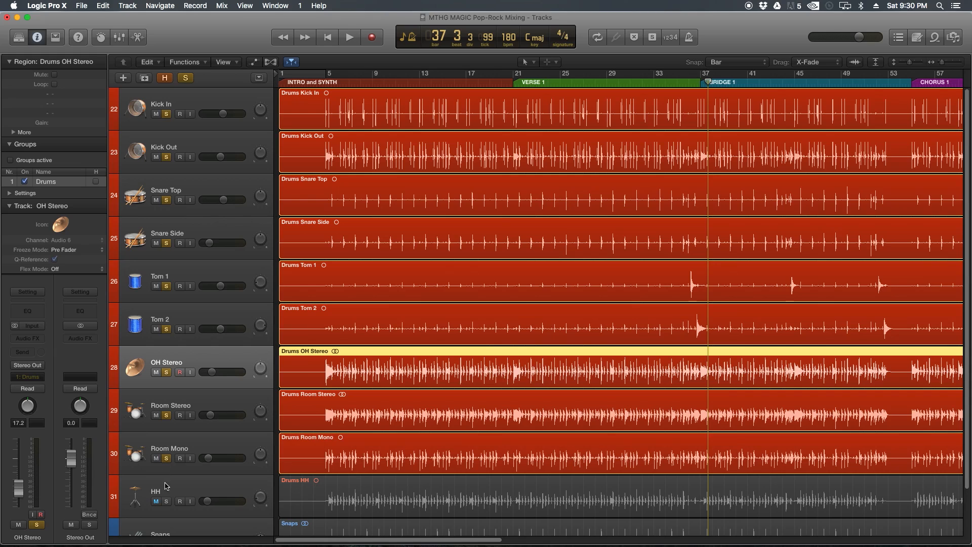
click(166, 501)
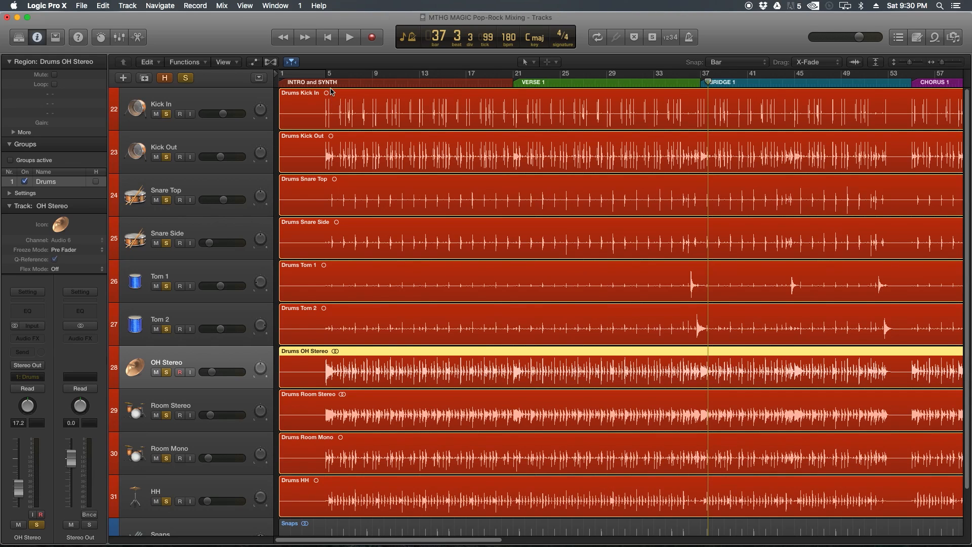
Step: Place the playhead at bar 7 and examine the kick hit there across all drum tracks up close
click(346, 84)
key(super+Right)
key(super+Right)
key(super+Right)
key(super+Right)
key(super+Right)
key(super+Right)
key(super+Right)
key(super+Right)
key(super+Right)
key(super+Right)
key(super+Right)
key(super+Right)
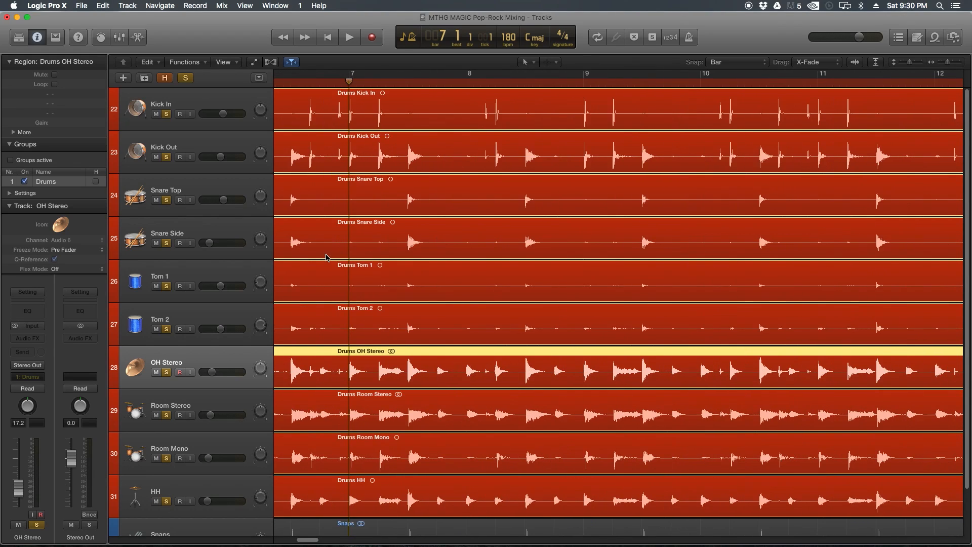
key(super+Right)
key(super+Right)
key(super+Right)
key(super+Right)
key(super+Right)
key(super+Right)
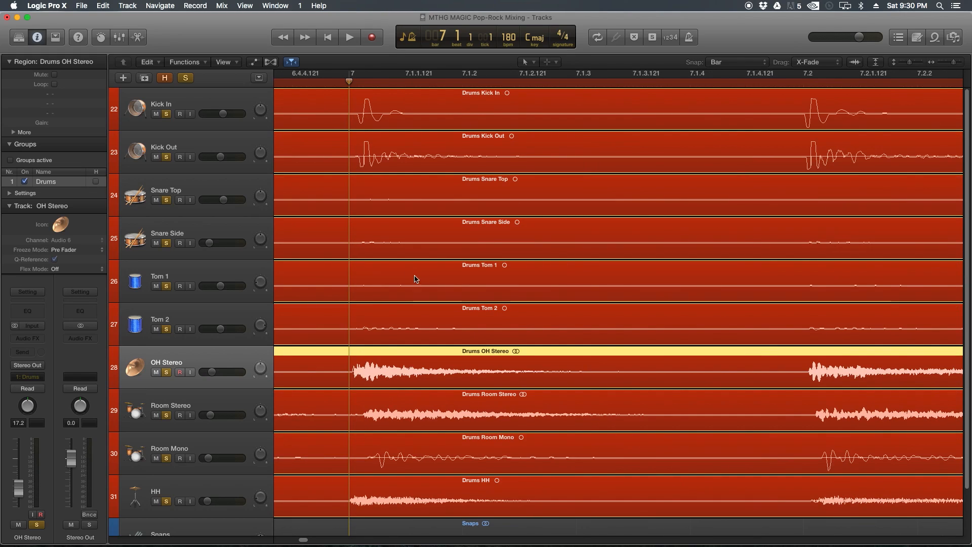
Step: Enlarge the tracks and compare the bar 7 kick hit's waveform on OH Stereo, Room Stereo and Room Mono
key(super+Down)
key(super+Down)
key(super+Down)
key(super+Down)
key(super+Down)
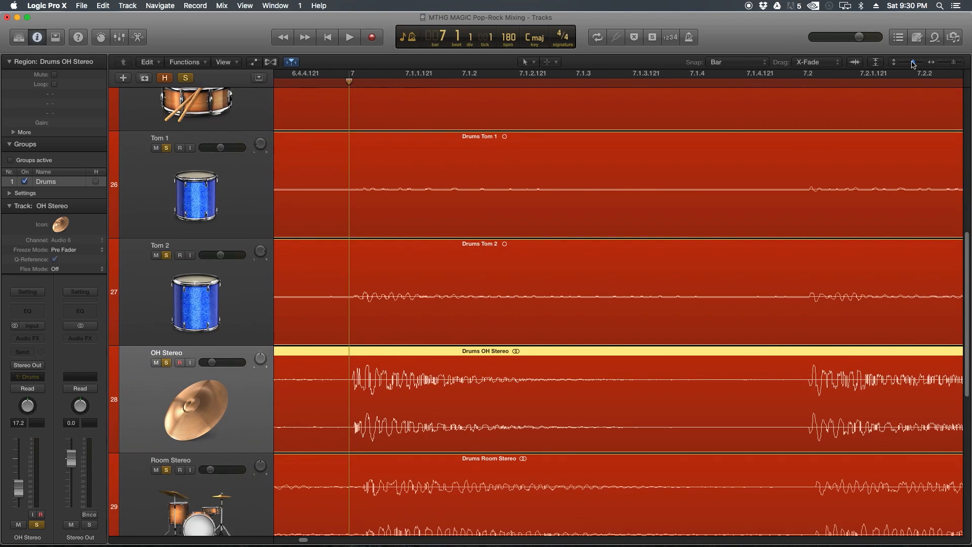
key(super+Right)
key(super+Right)
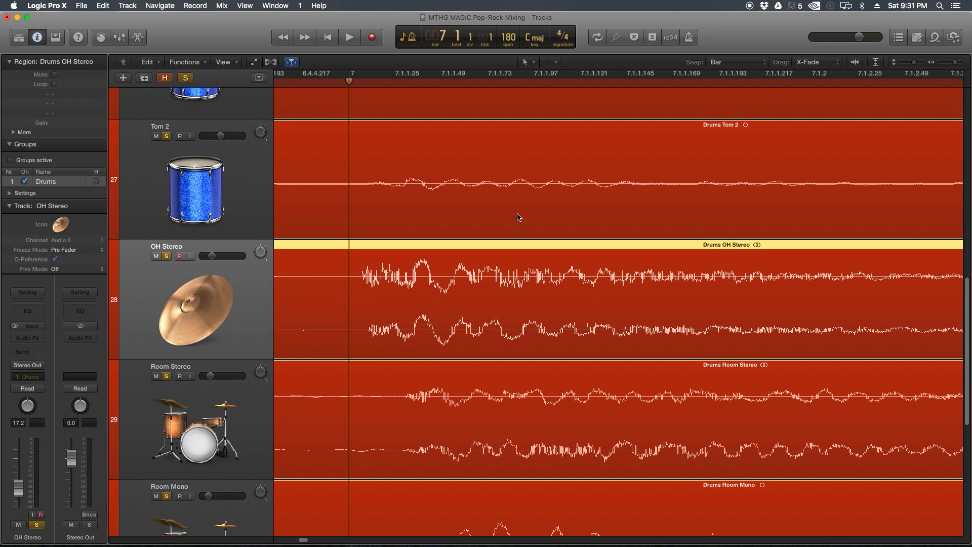
Step: Return to an overview of all drum tracks and solo the Snaps track along with them
drag(914, 66, 945, 63)
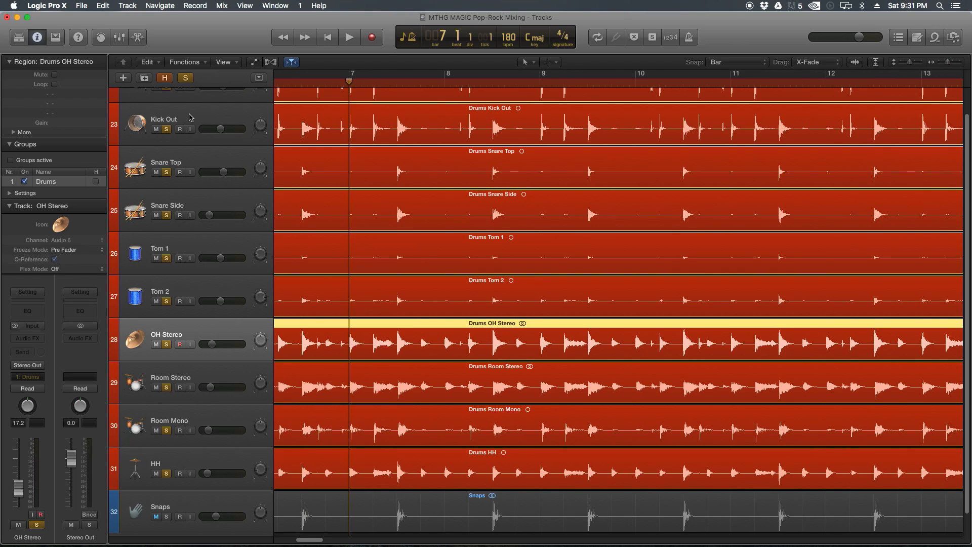
scroll(398, 349, down, 2)
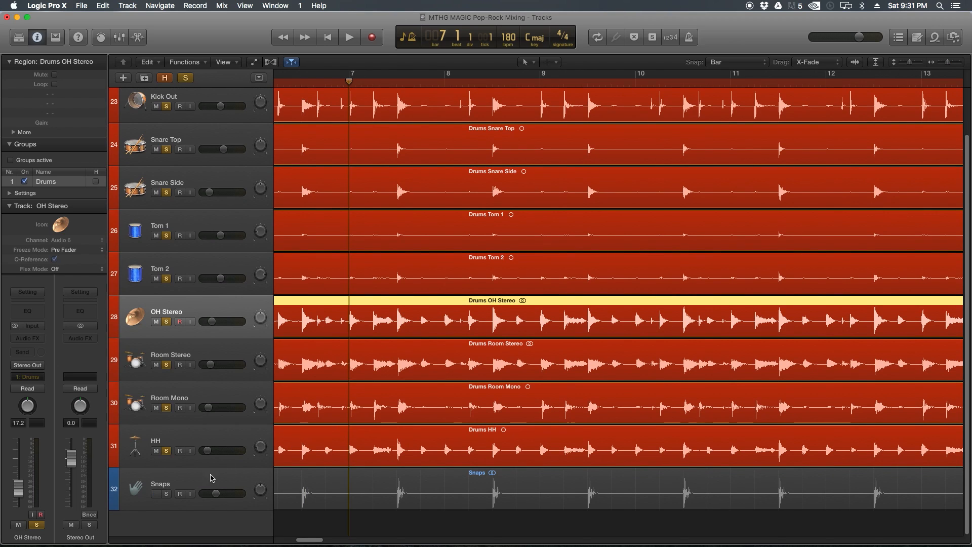
click(167, 494)
scroll(393, 403, up, 2)
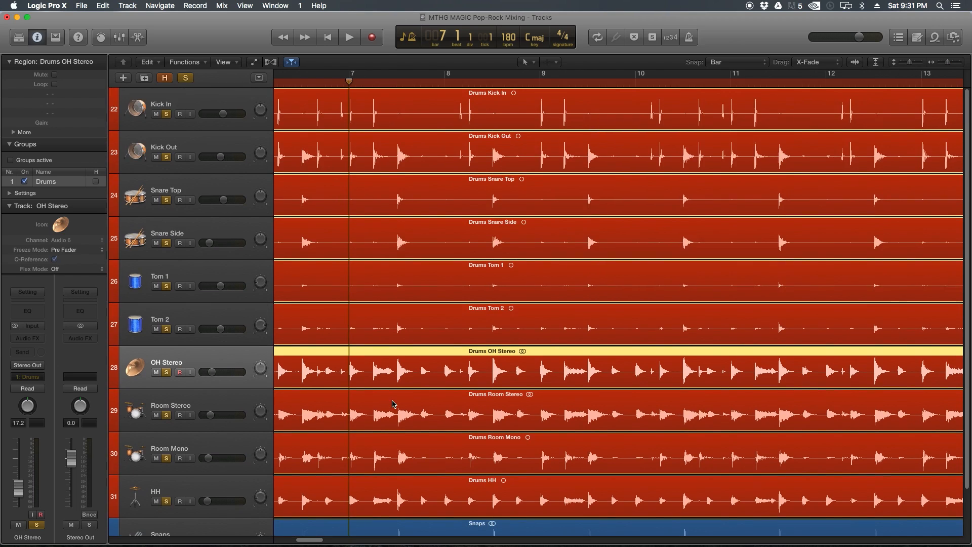
Step: While playing from bar 7, lower Kick Out to -14.0 dB in the mixer and recheck the Stereo Out peak level
key(space)
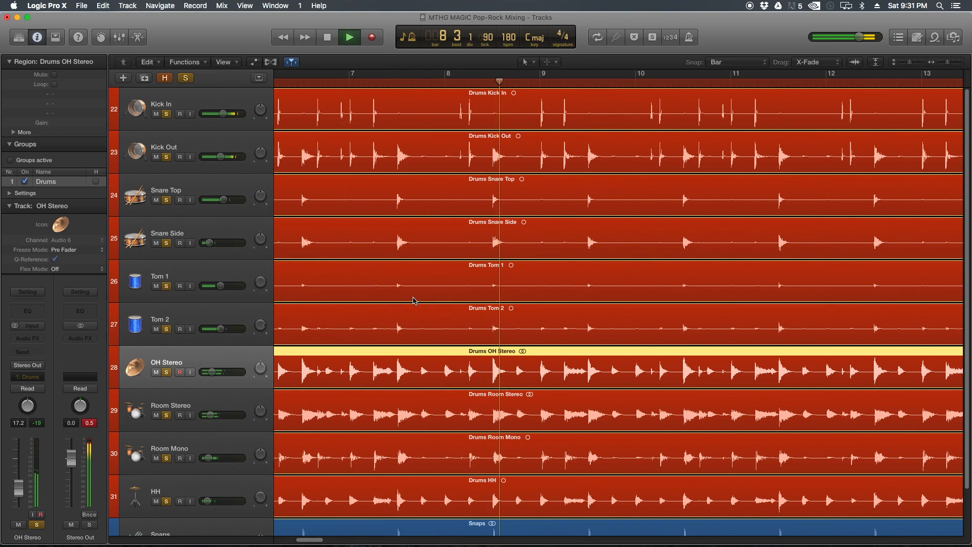
key(x)
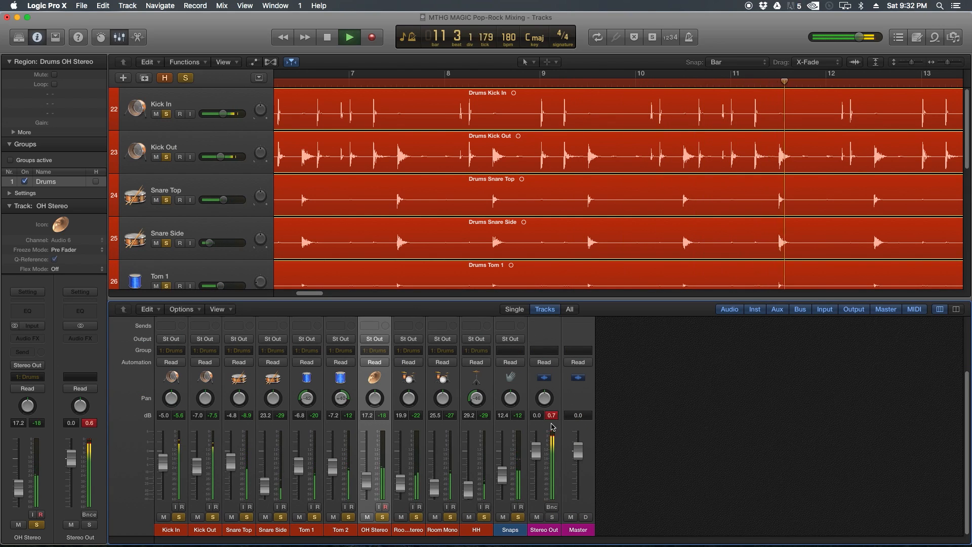
click(181, 532)
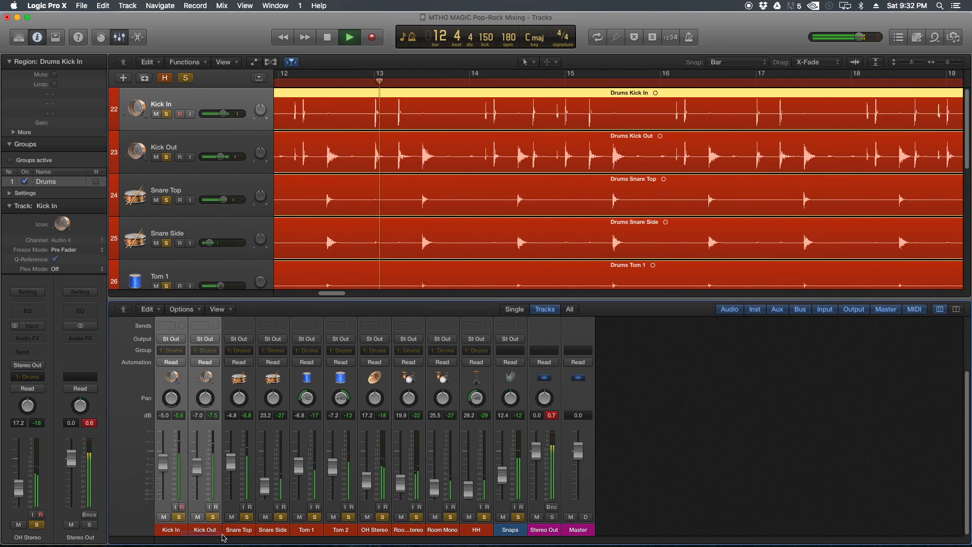
drag(197, 465, 198, 477)
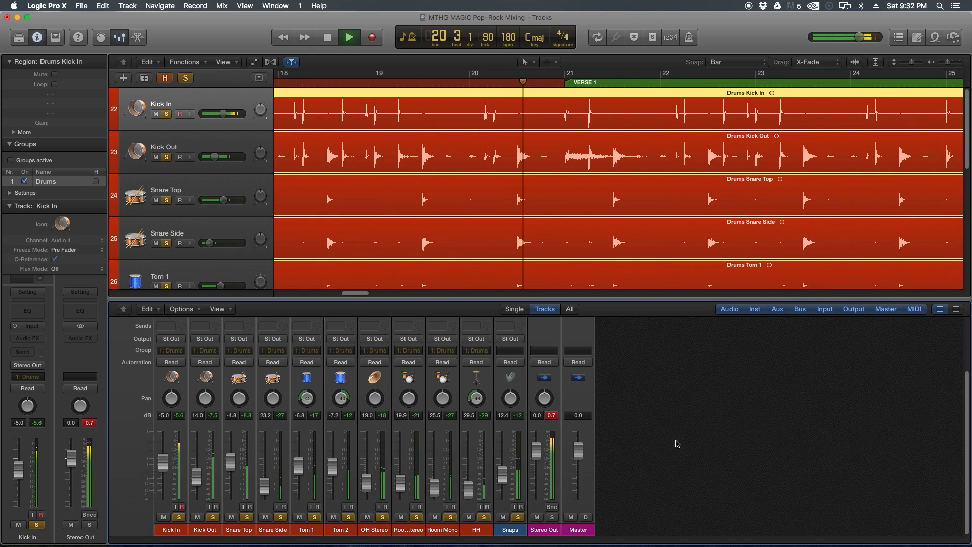
click(552, 416)
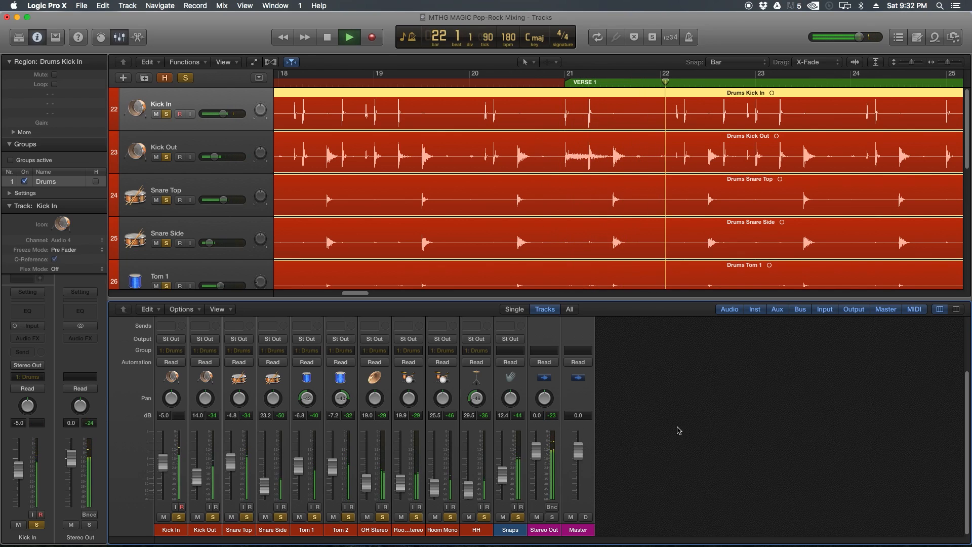
key(space)
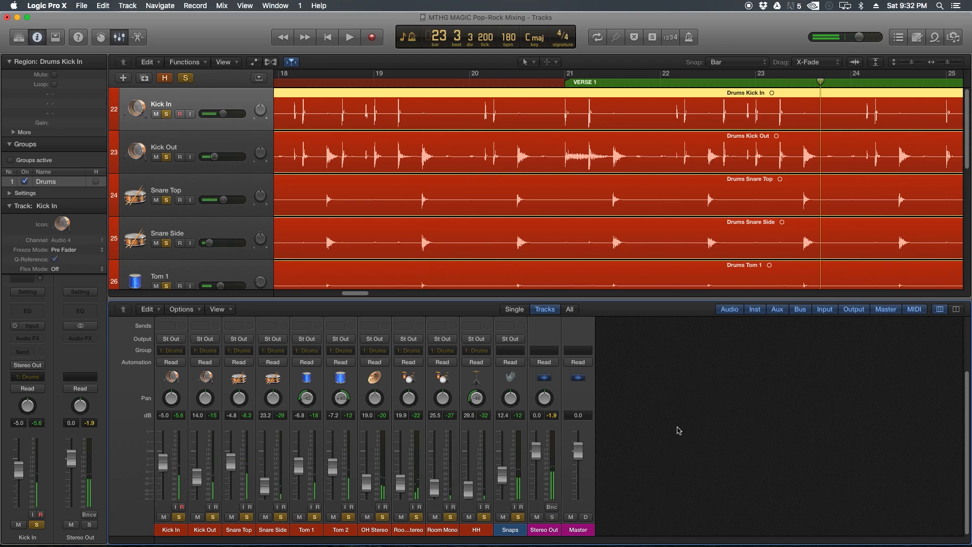